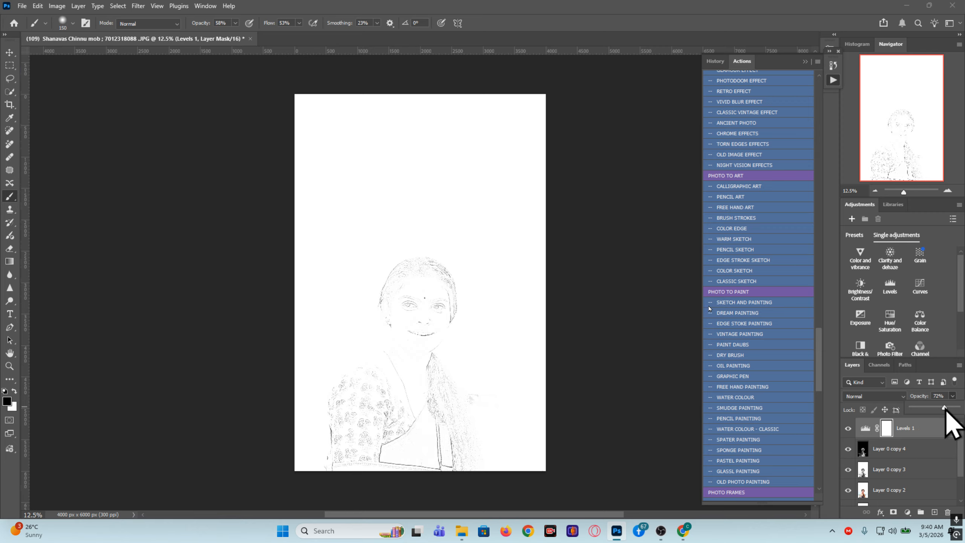
Reduce the Levels 1 adjustment layer to 67% opacity and about 92% fill.
mouse_move(945, 409)
left_mouse_down()
mouse_move(919, 408)
mouse_move(942, 408)
left_mouse_up()
left_click(953, 409)
mouse_move(954, 420)
left_mouse_down()
mouse_move(927, 421)
mouse_move(950, 420)
left_mouse_up()
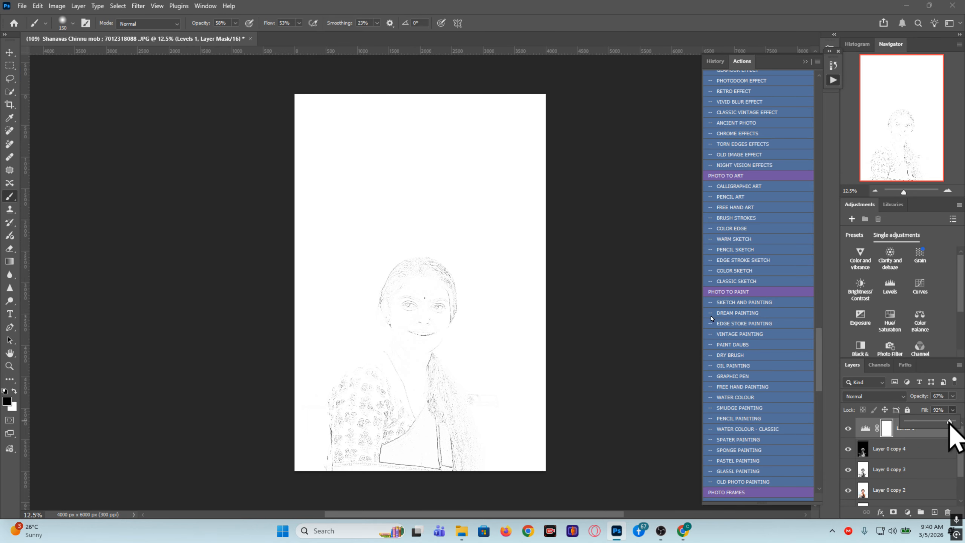
Compare the image with Layer 0 copy 4 hidden and shown, and adjust that layer's RGB curve to output 51 at input 50.
left_click(902, 454)
left_click(847, 448)
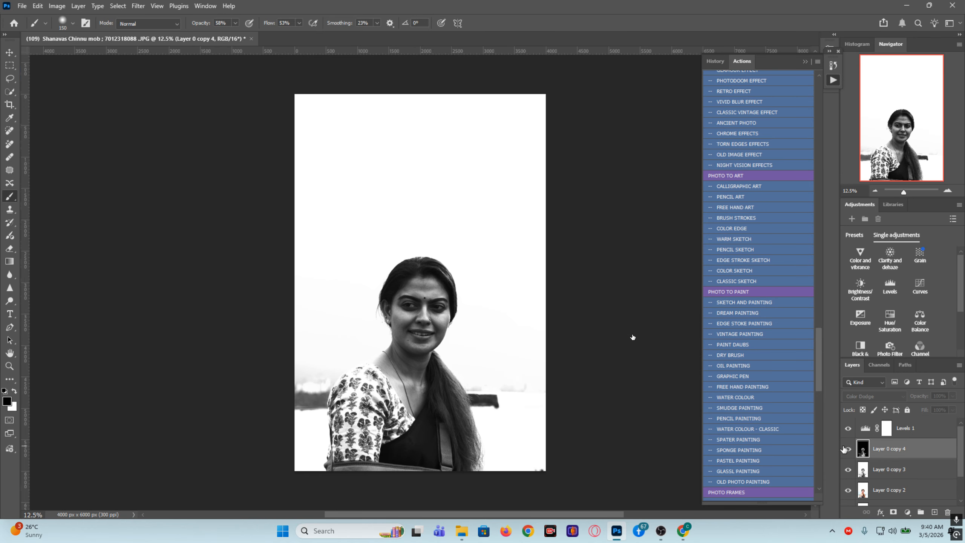
left_click(847, 448)
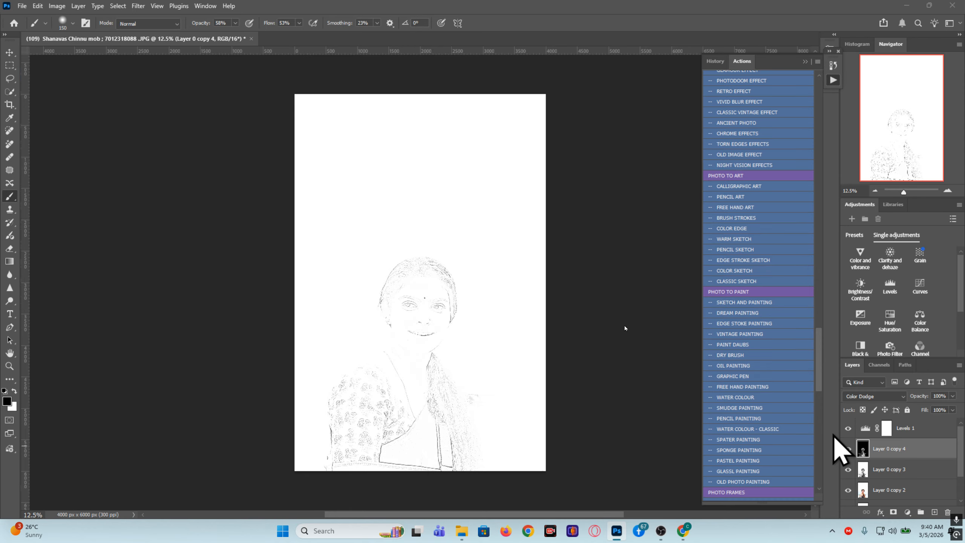
key("ctrl+m")
mouse_move(595, 248)
left_mouse_down()
mouse_move(601, 255)
mouse_move(585, 244)
mouse_move(591, 249)
left_mouse_up()
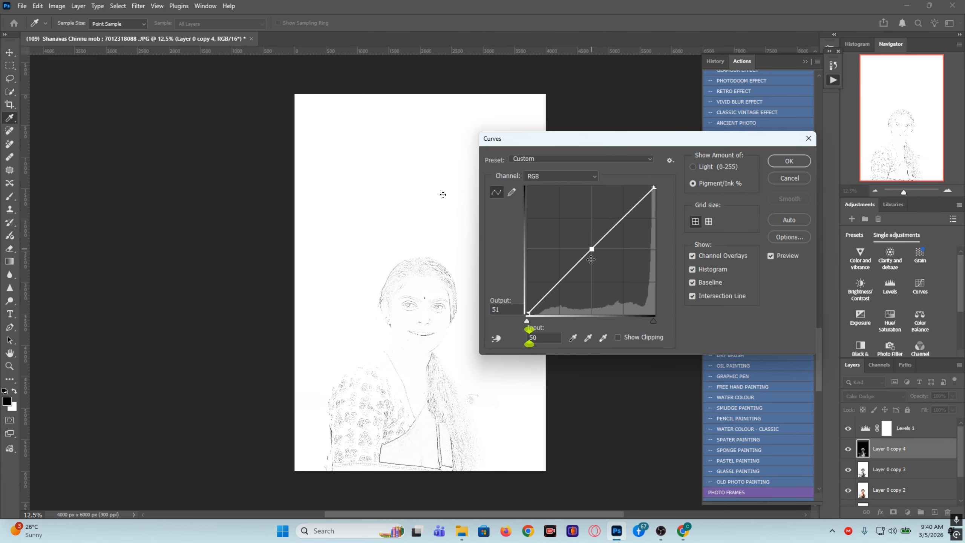
left_click(788, 162)
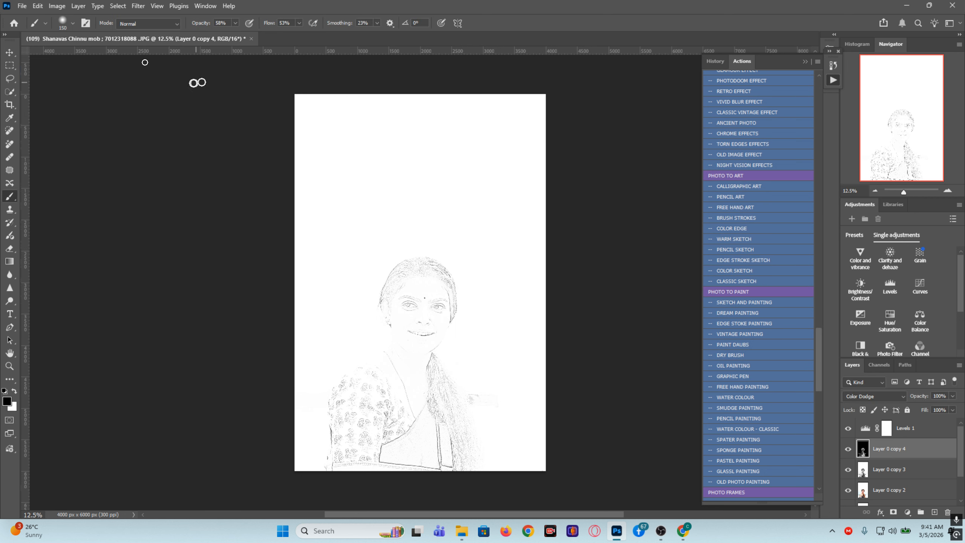
Close the sketch document without saving and open 1 (457).jpg from Camera Raw as a normal image.
left_click(251, 39)
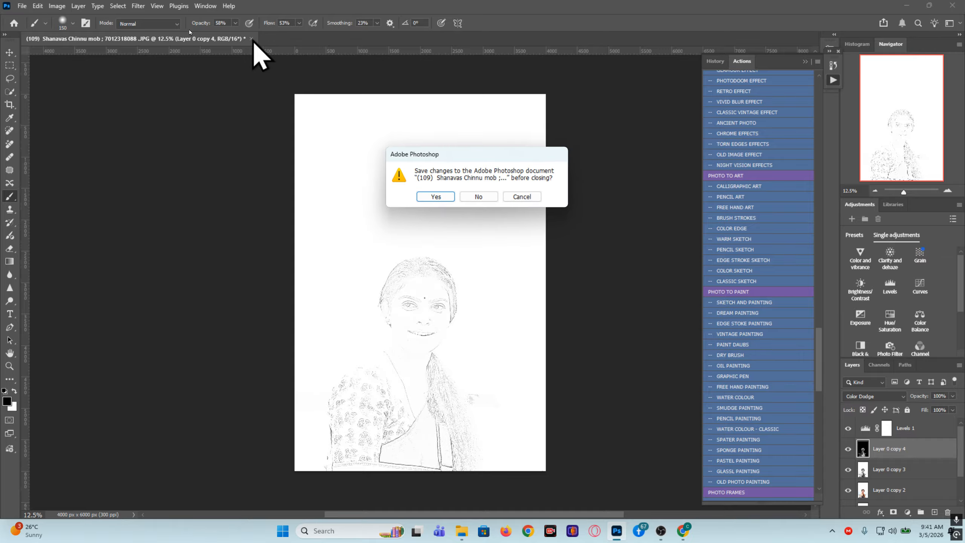
left_click(480, 195)
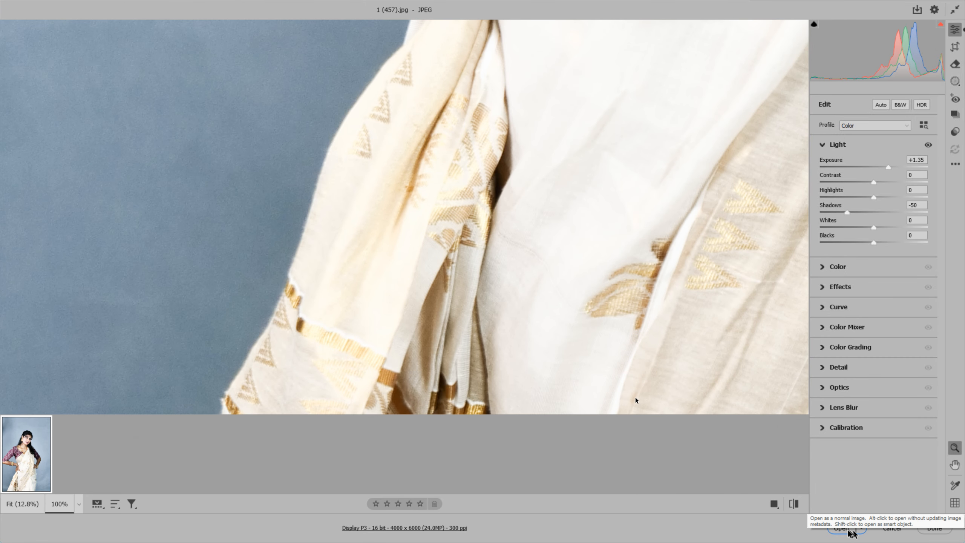
left_click(850, 529)
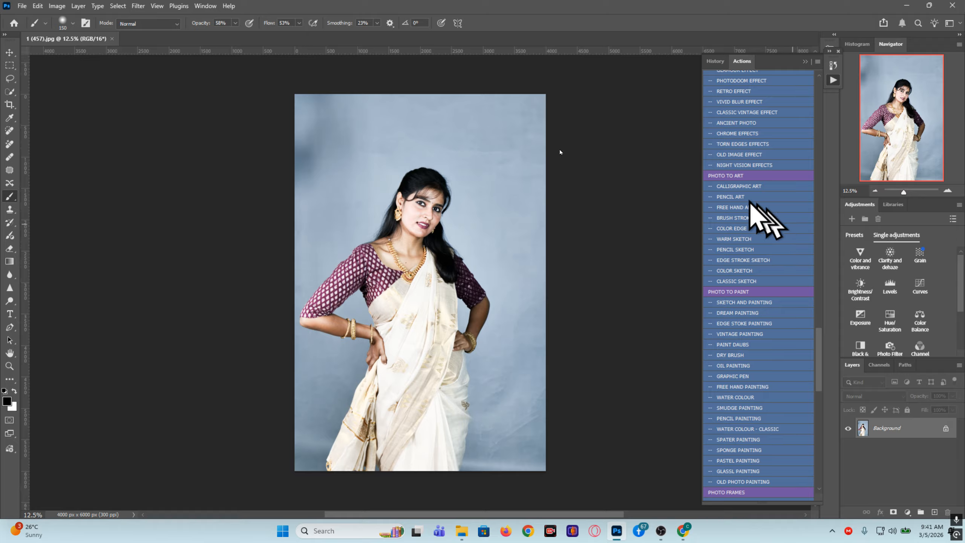
Try the PENCIL ART action on the saree portrait, skipping the unavailable Filter Gallery command.
left_click(735, 195)
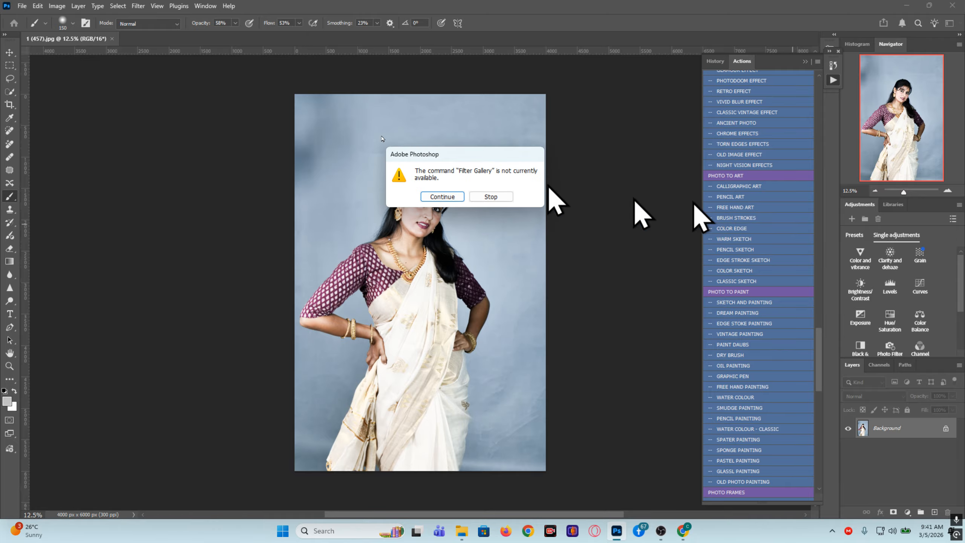
left_click(438, 194)
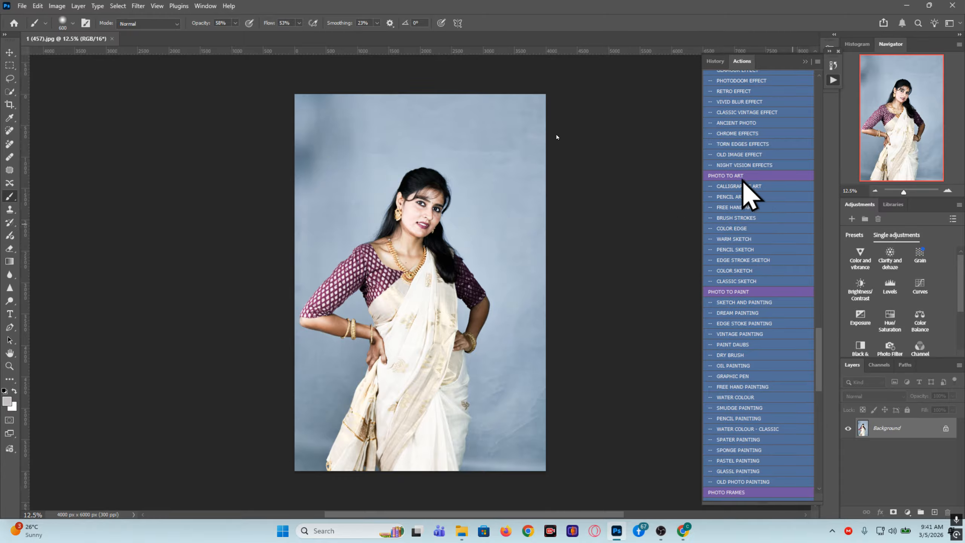
Try the FREE HAND ART action on the saree portrait, continuing past its prompt, and undo the last change.
mouse_move(817, 356)
left_mouse_down()
mouse_move(805, 305)
mouse_move(824, 290)
mouse_move(817, 223)
left_mouse_up()
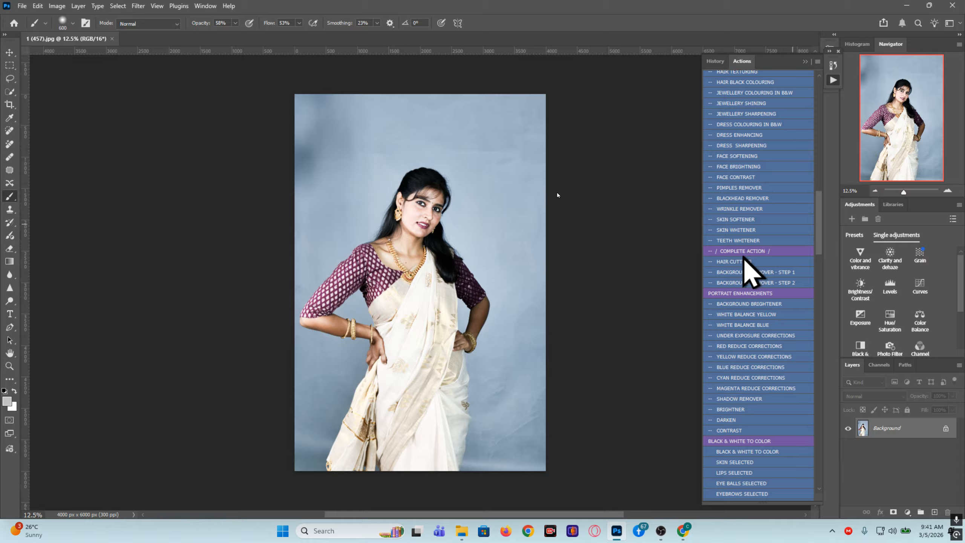
left_click_drag(819, 218, 827, 338)
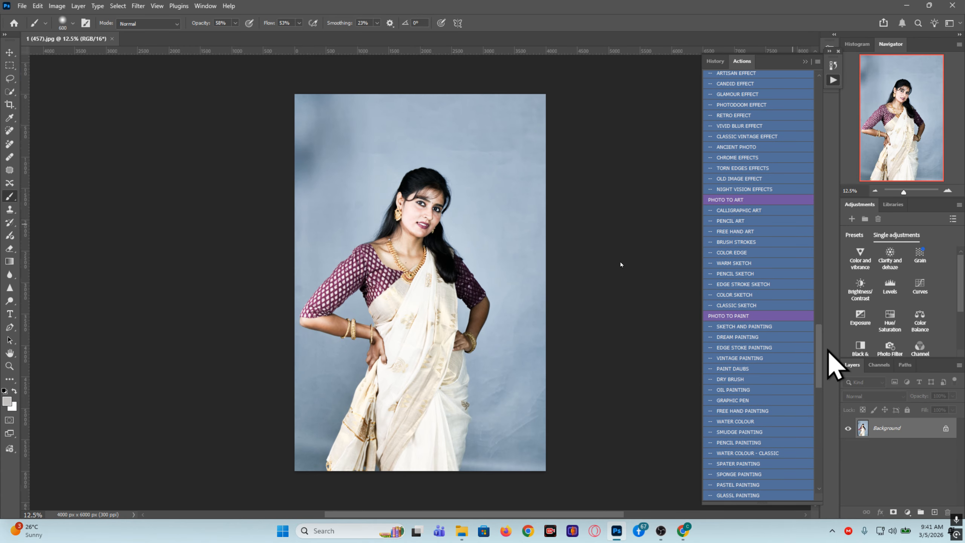
left_click(732, 234)
left_click(441, 196)
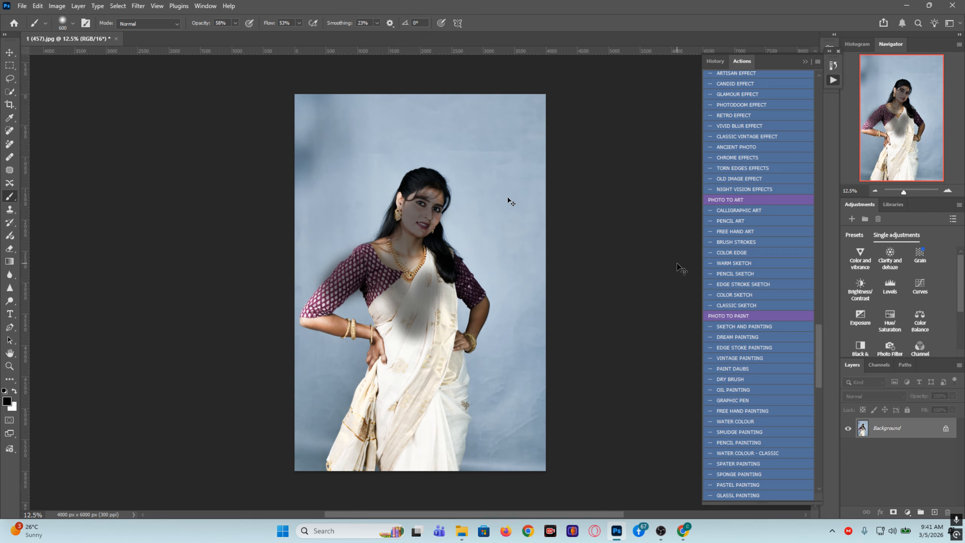
key("ctrl+z")
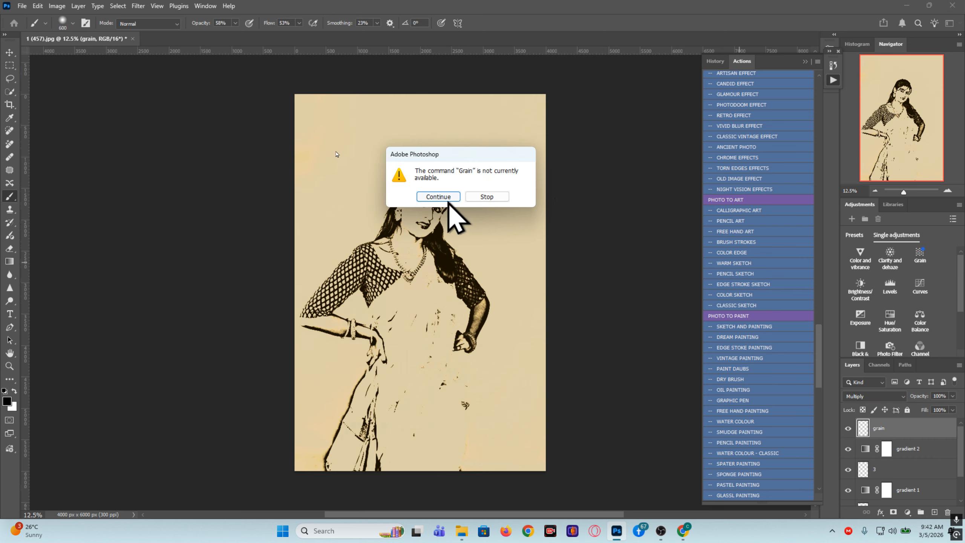
Carry the WARM SKETCH action on the saree portrait through to its Brightness/Contrast adjustment, skipping the unavailable Grain commands.
left_click(438, 196)
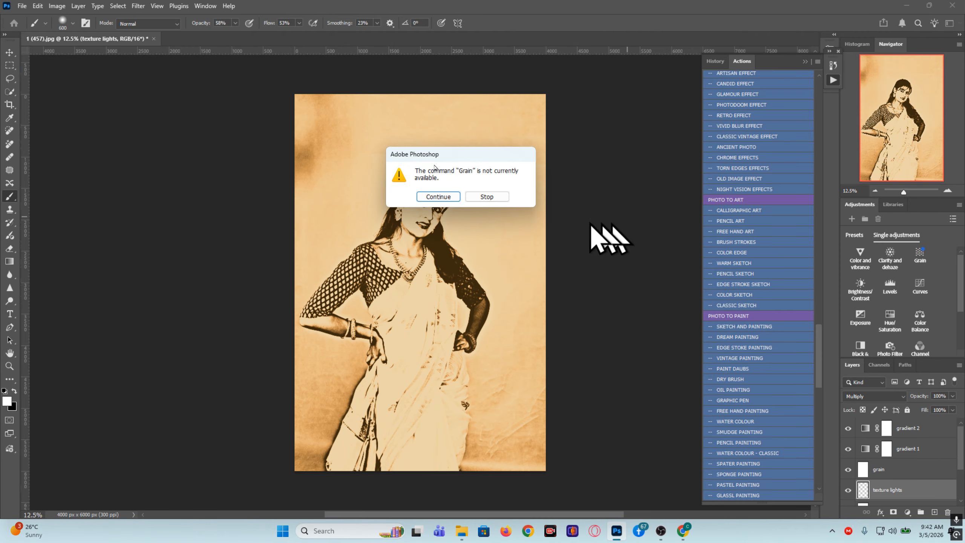
left_click(442, 196)
left_click(442, 196)
left_click(445, 196)
key("Return")
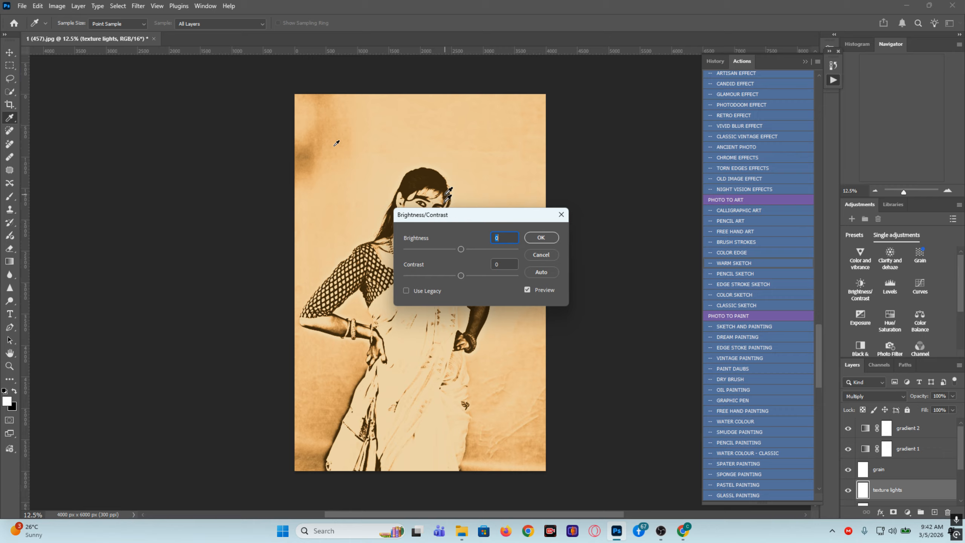
Apply the action's Brightness/Contrast adjustment to the texture lights layer with brightness 16 and slightly raised contrast.
left_click_drag(462, 214, 545, 168)
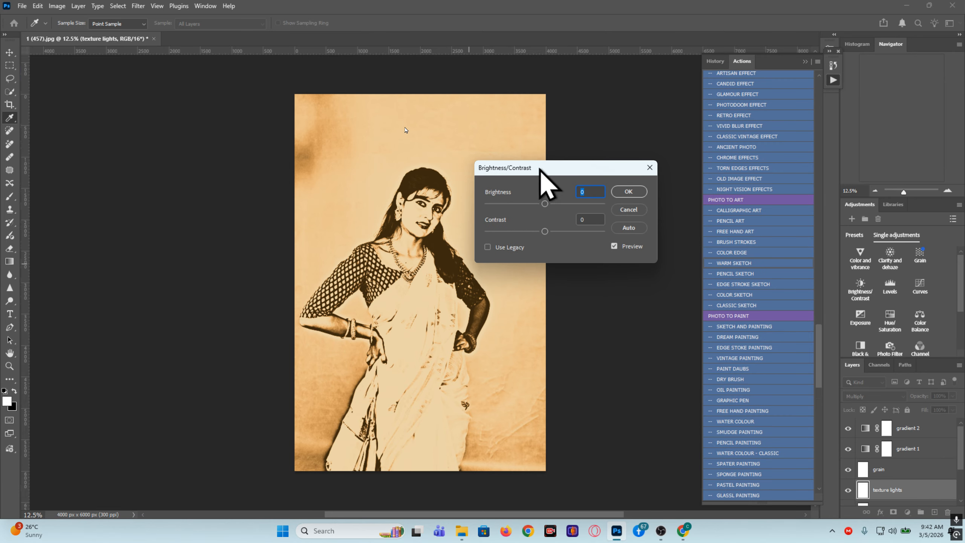
left_click_drag(548, 209, 550, 231)
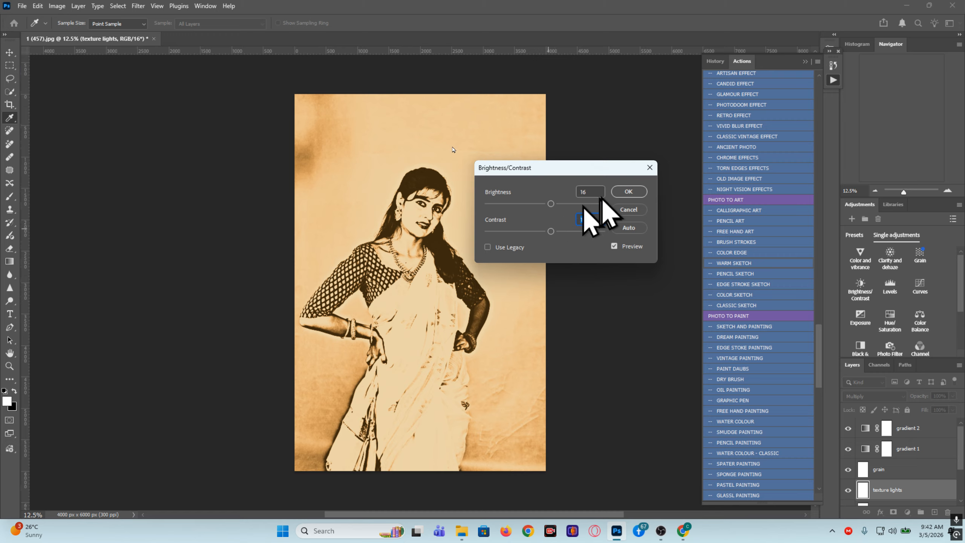
left_click(638, 193)
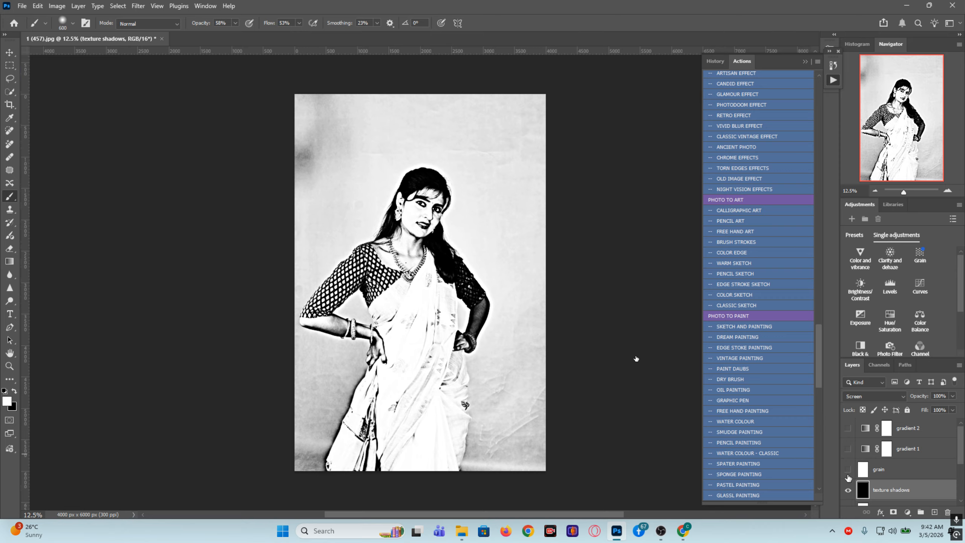
Compare the warm sketch with its gradient layers hidden and shown, and flatten the image.
left_click(848, 449)
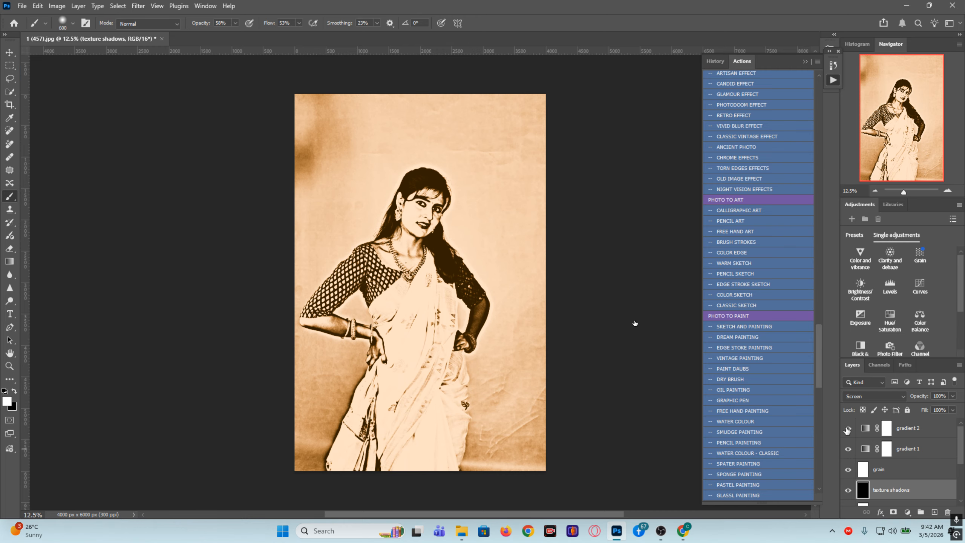
left_click(847, 428)
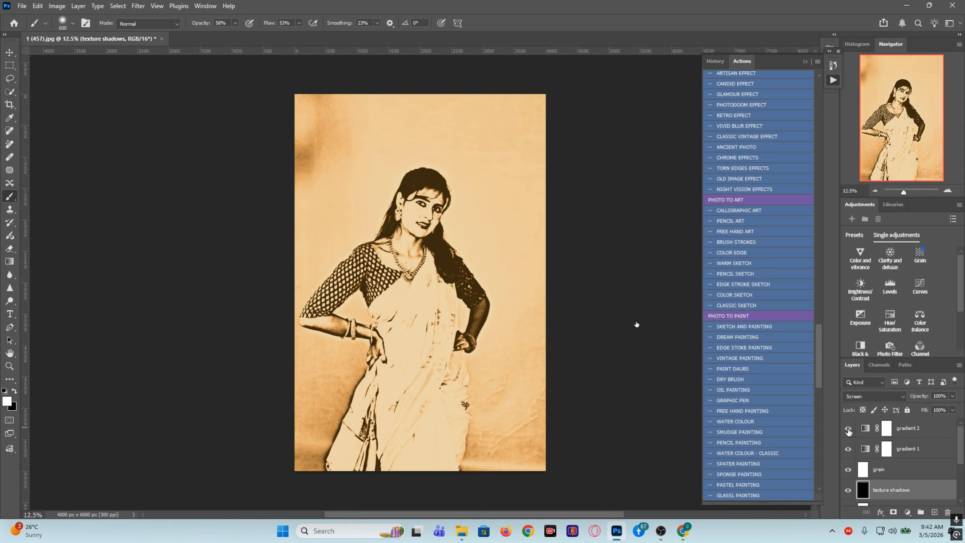
left_click(847, 428)
left_click(848, 429)
left_click(959, 365)
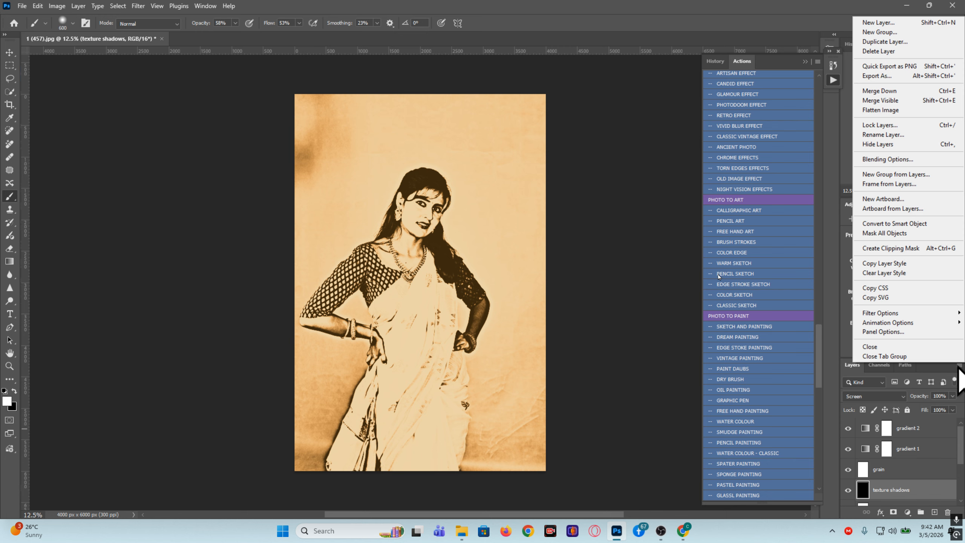
left_click(873, 110)
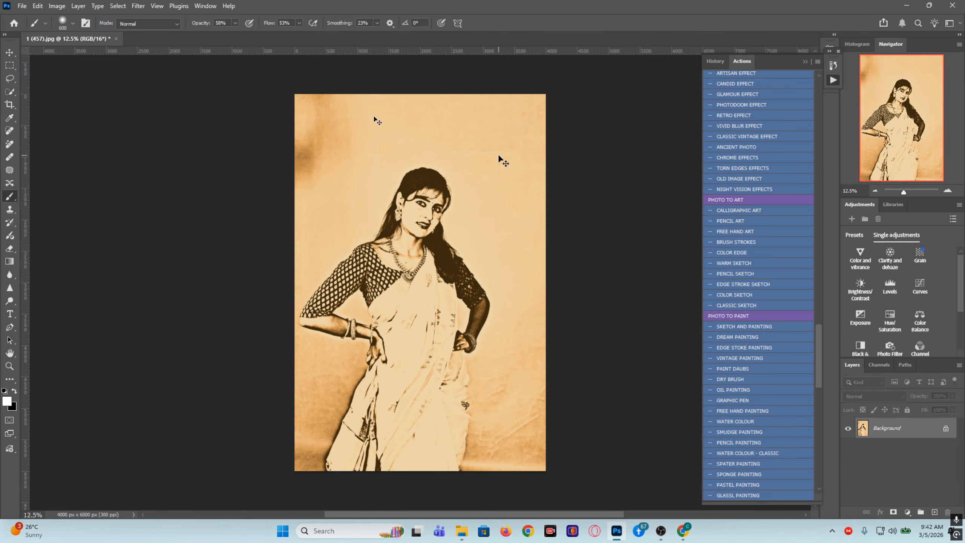
Close the warm sketch without saving and open the portrait of the woman in the floral blouse from Camera Raw.
key("ctrl+w")
left_click(473, 196)
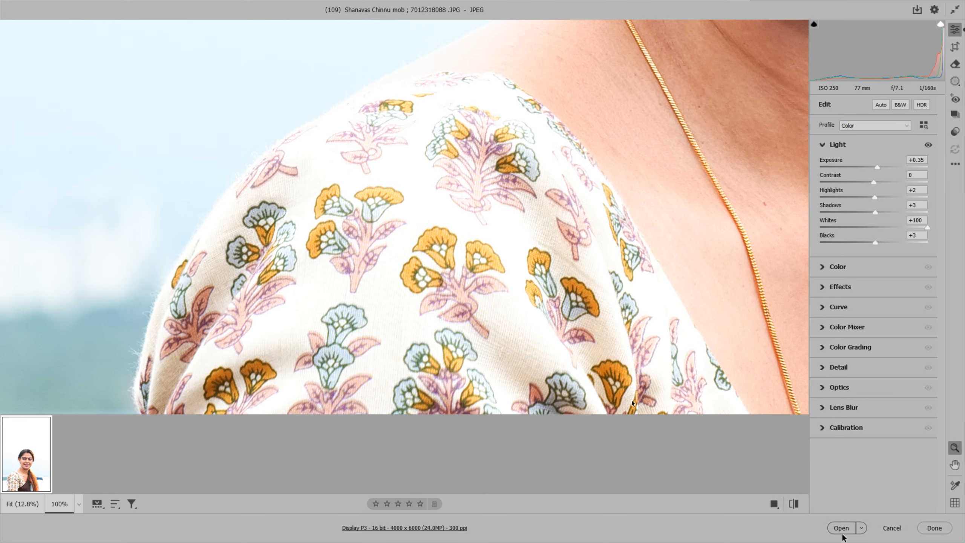
left_click(840, 527)
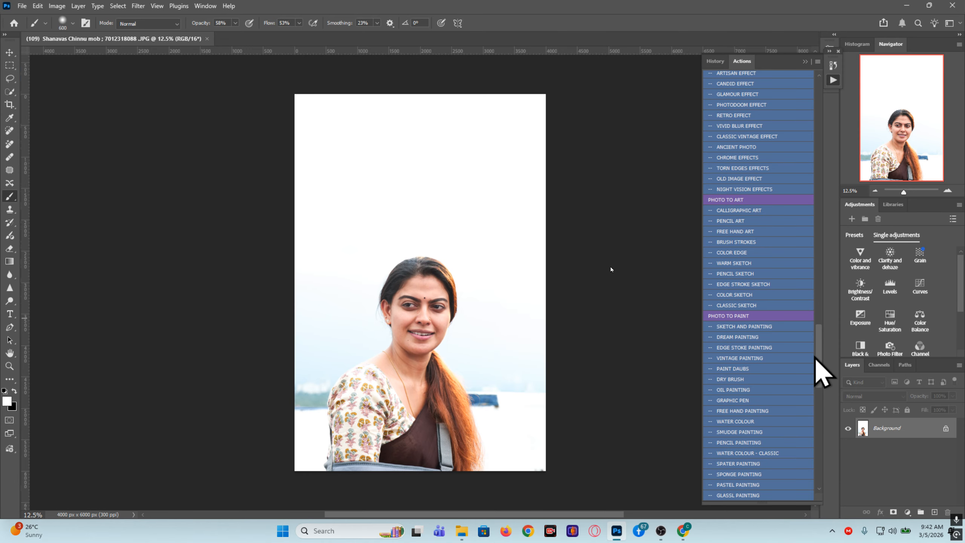
Try a PHOTO TO PAINT action on the portrait, skipping the unavailable Oil Paint Plugin command.
scroll(817, 361, "down", 4)
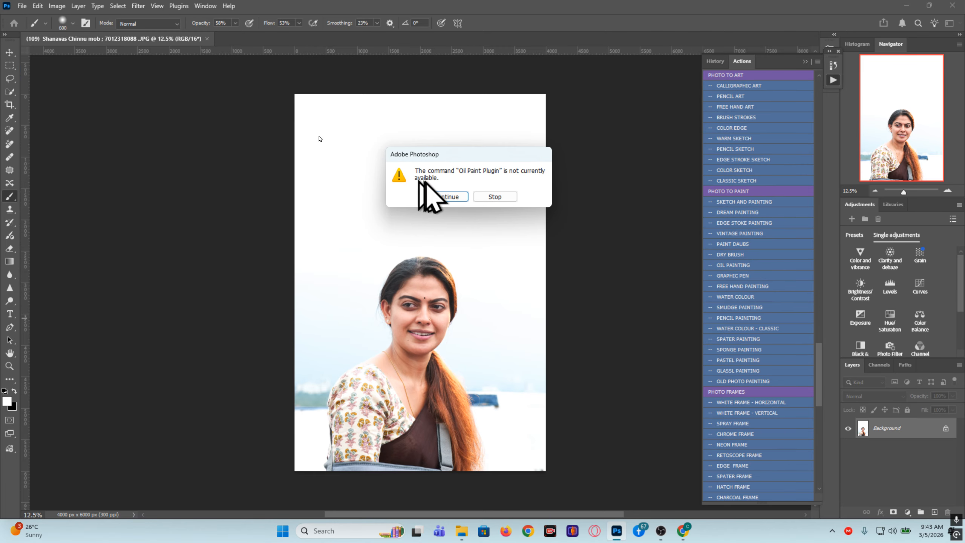
left_click(441, 196)
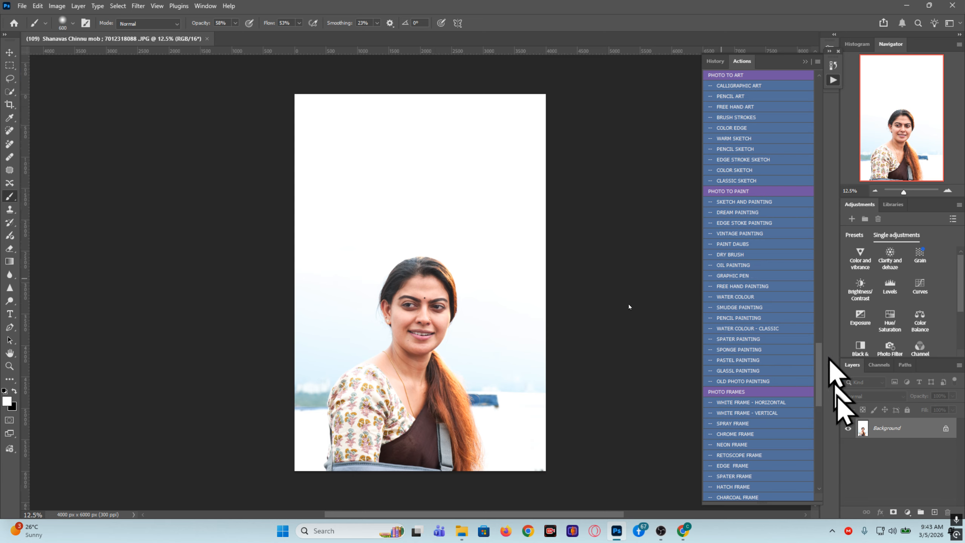
Run the TEETH WHITENER action on the portrait and finish it with COMPLETE ACTION.
mouse_move(820, 389)
left_mouse_down()
mouse_move(818, 232)
mouse_move(771, 223)
left_mouse_up()
left_click(746, 451)
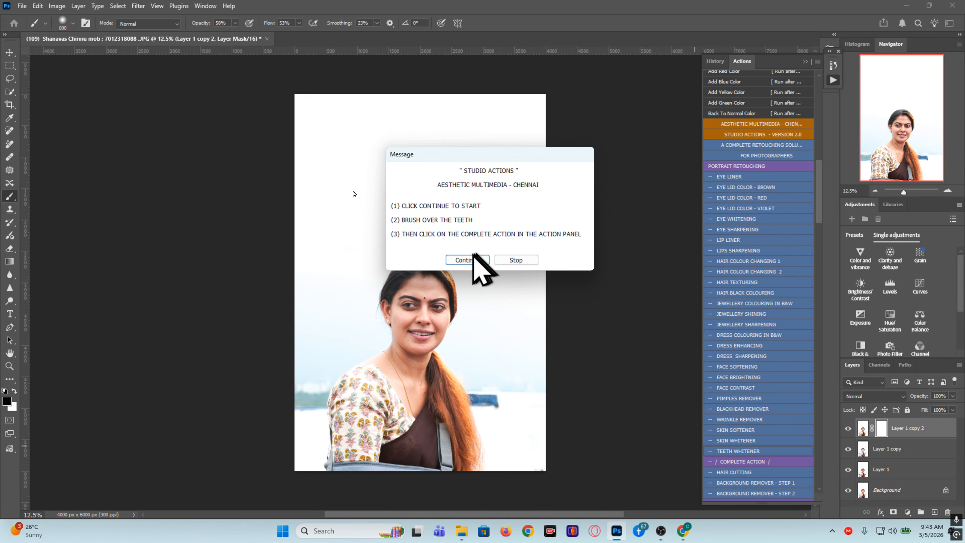
left_click(467, 260)
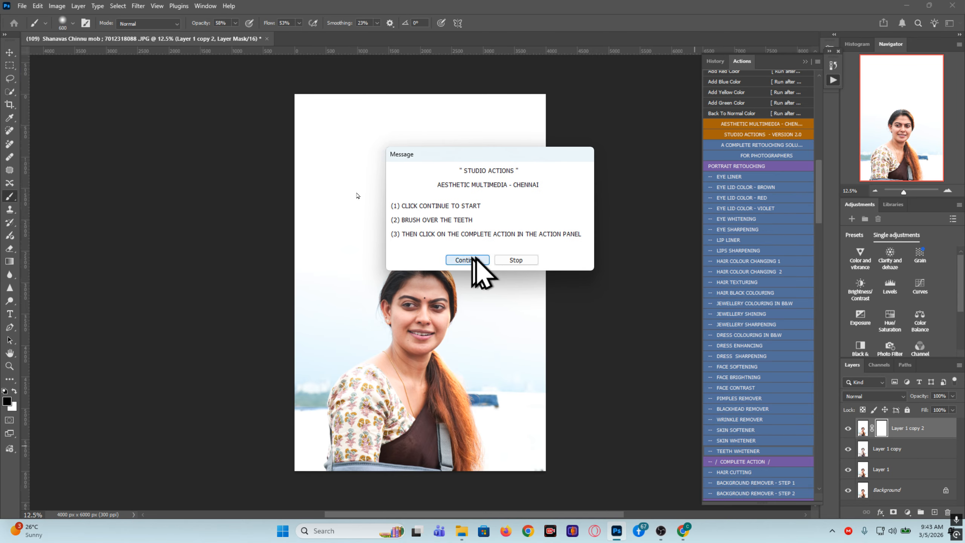
left_click(751, 461)
key("ctrl+space")
left_click_drag(406, 344, 460, 377)
key("ctrl+0")
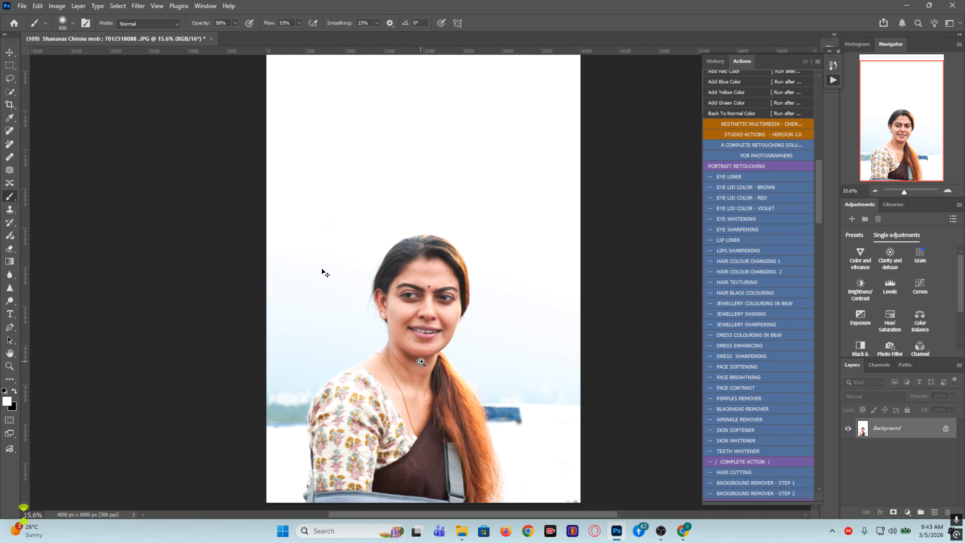
Apply the ARTISAN EFFECT action from PORTRAIT EFFECTS to the portrait and inspect the face up close.
left_click_drag(817, 200, 843, 315)
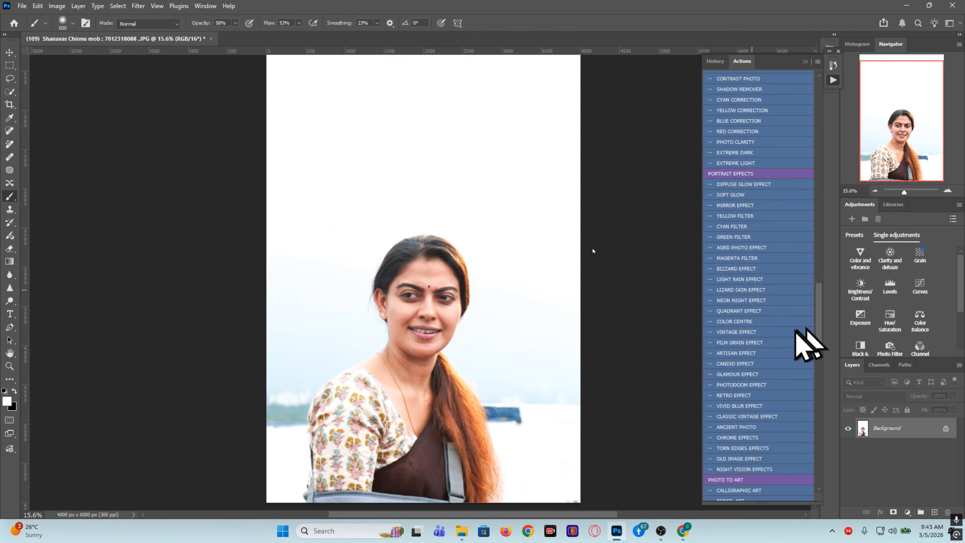
left_click(746, 352)
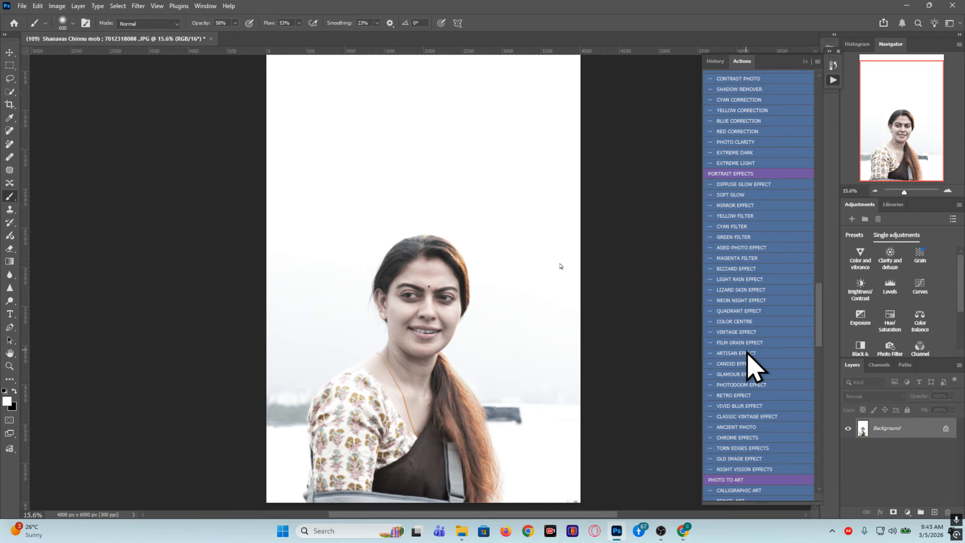
left_click_drag(431, 310, 448, 346)
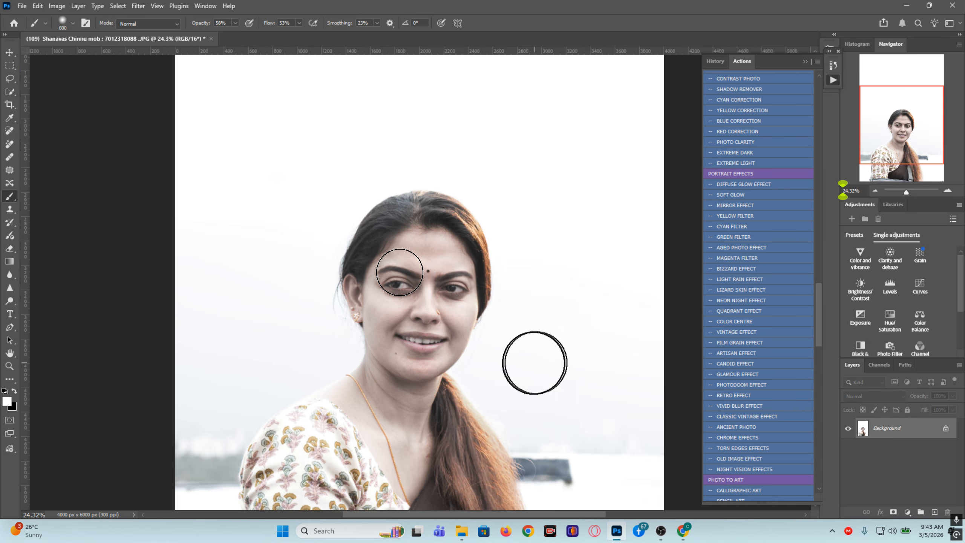
Look through the action list from PHOTO TO ART down to PHOTO ADJUSTMENTS and return to its beginning.
left_click_drag(815, 316, 823, 368)
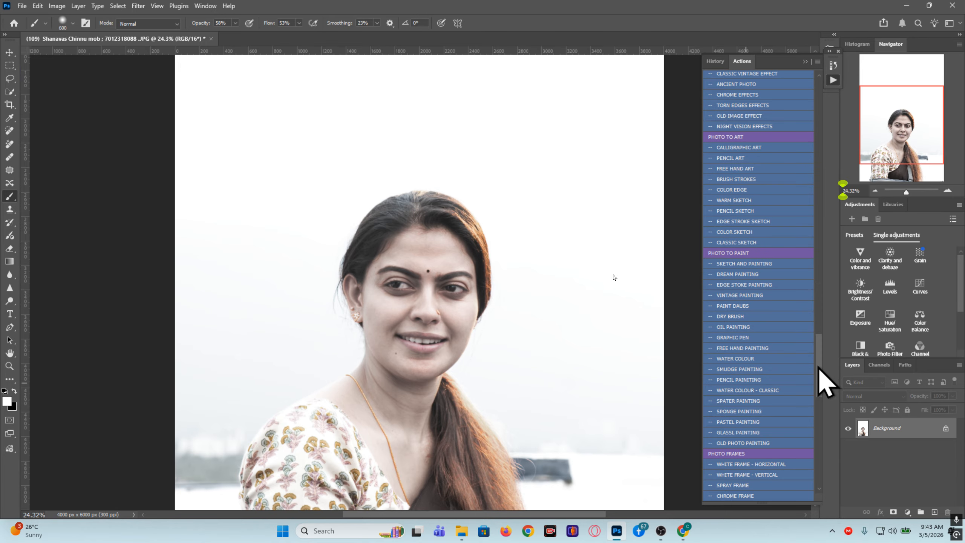
left_click_drag(819, 368, 822, 380)
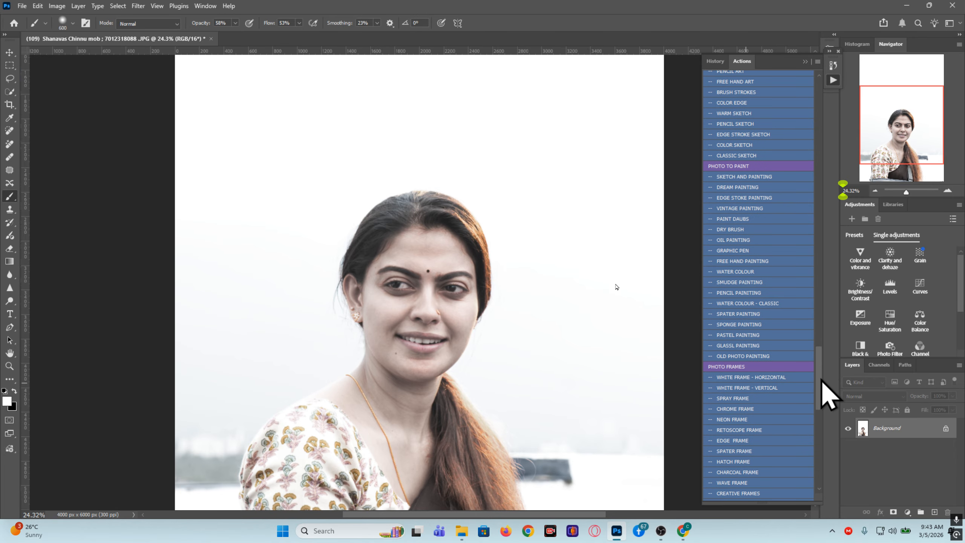
scroll(822, 381, "down", 3)
scroll(824, 390, "down", 3)
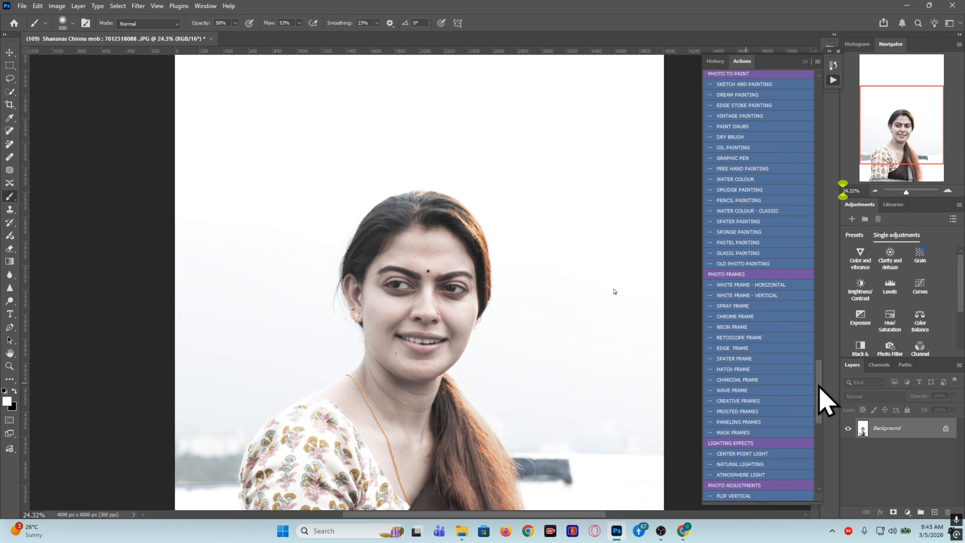
scroll(821, 397, "up", 10)
left_click_drag(817, 349, 814, 87)
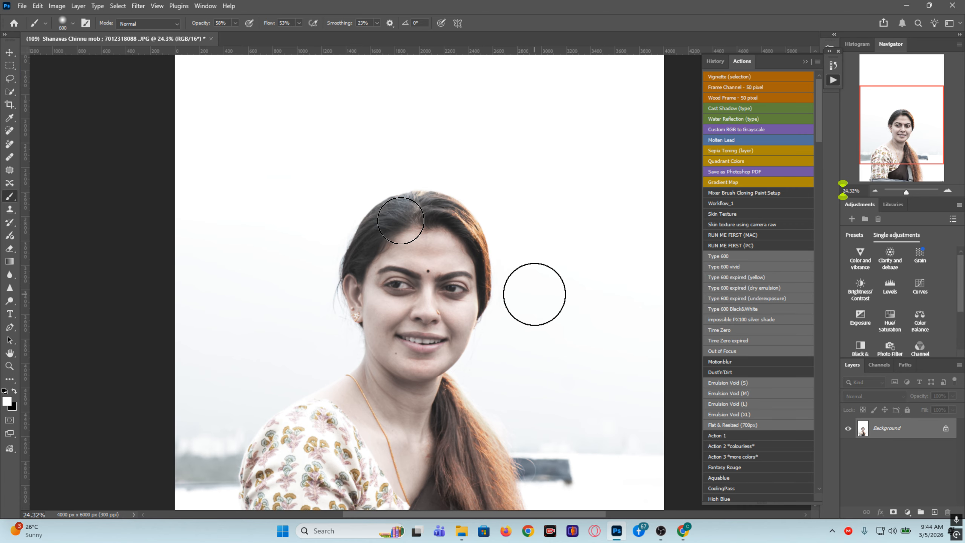
Close the portrait without saving and open the sari portrait Found_93485412_3881830 in Camera Raw.
left_click(10, 52)
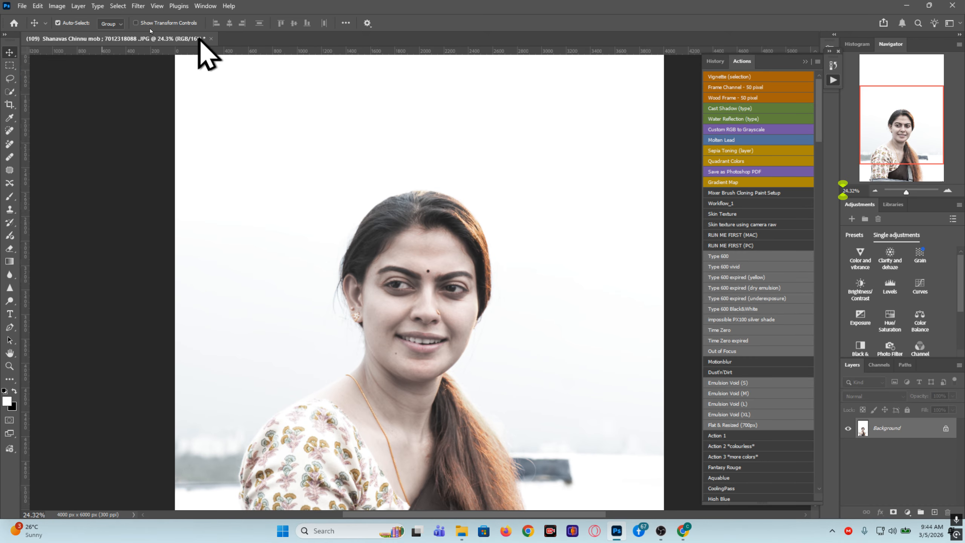
left_click(211, 38)
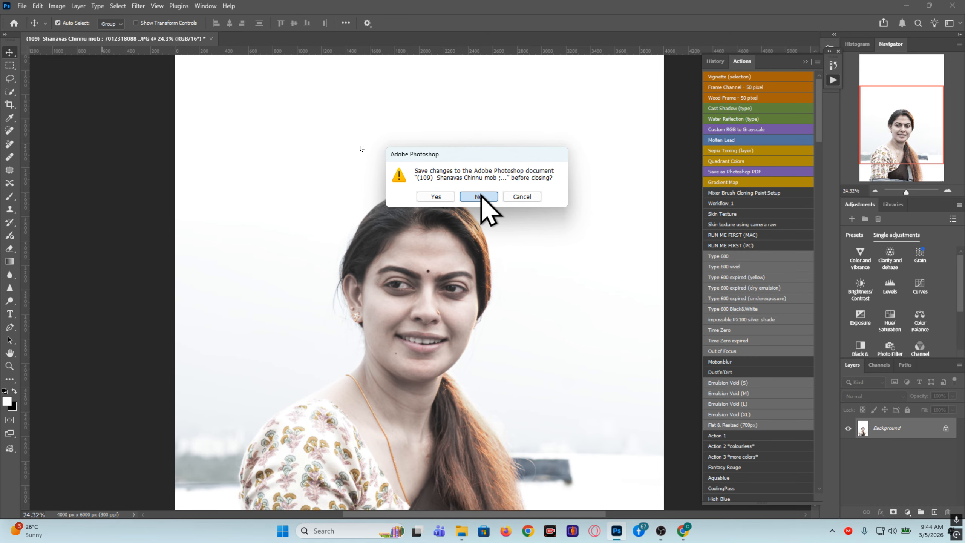
left_click(478, 195)
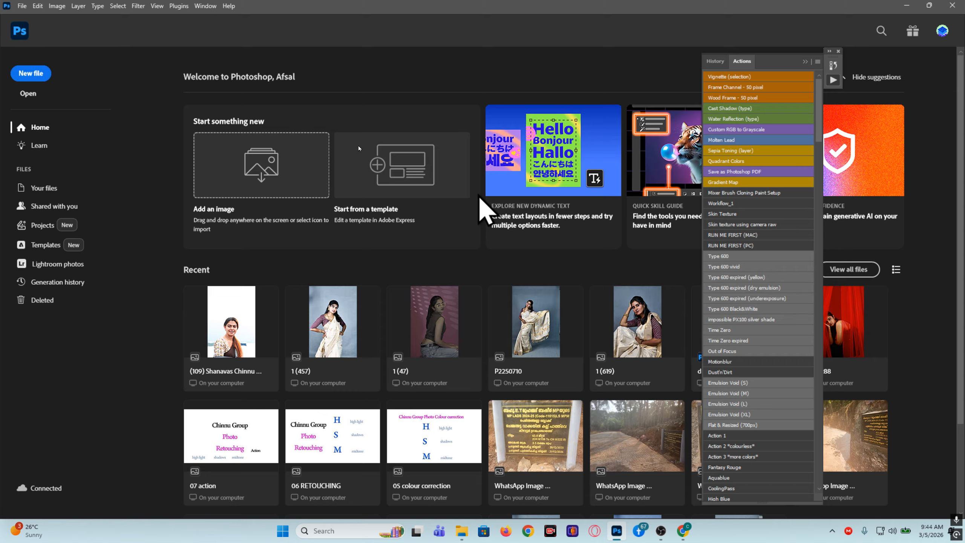
left_click(28, 93)
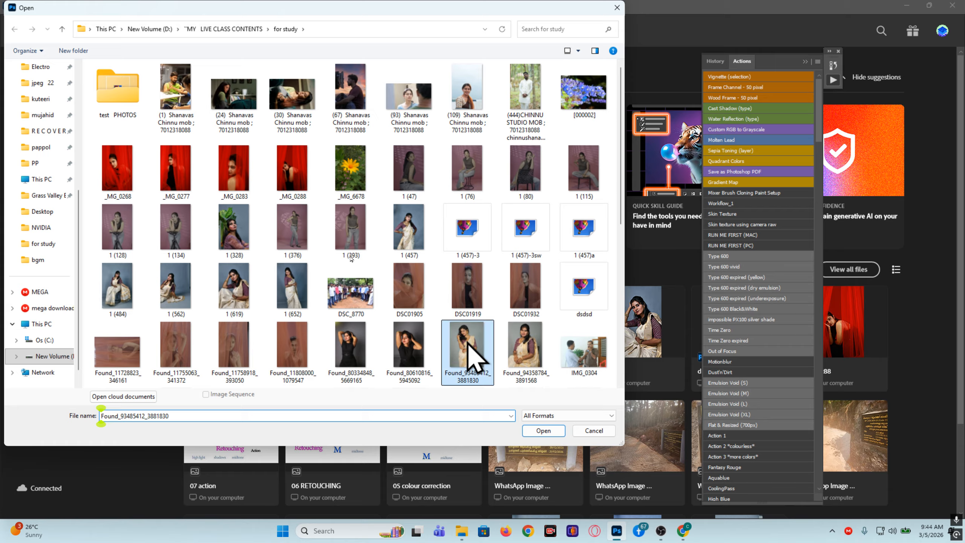
double_click(468, 351)
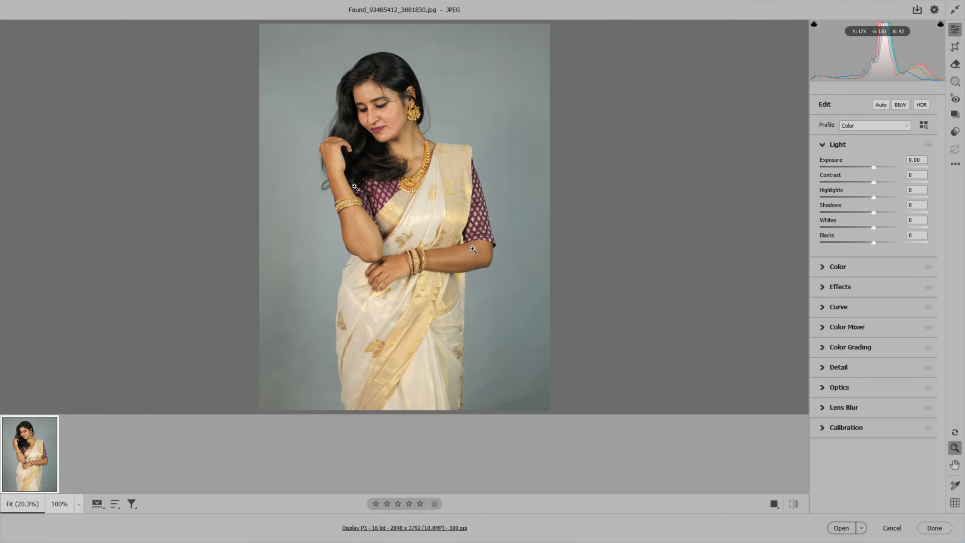
Apply the 01.01_IPC Skin soft Enhance+eye preset from the AI Skin Enhances group and inspect the face up close.
left_click_drag(392, 117, 366, 162)
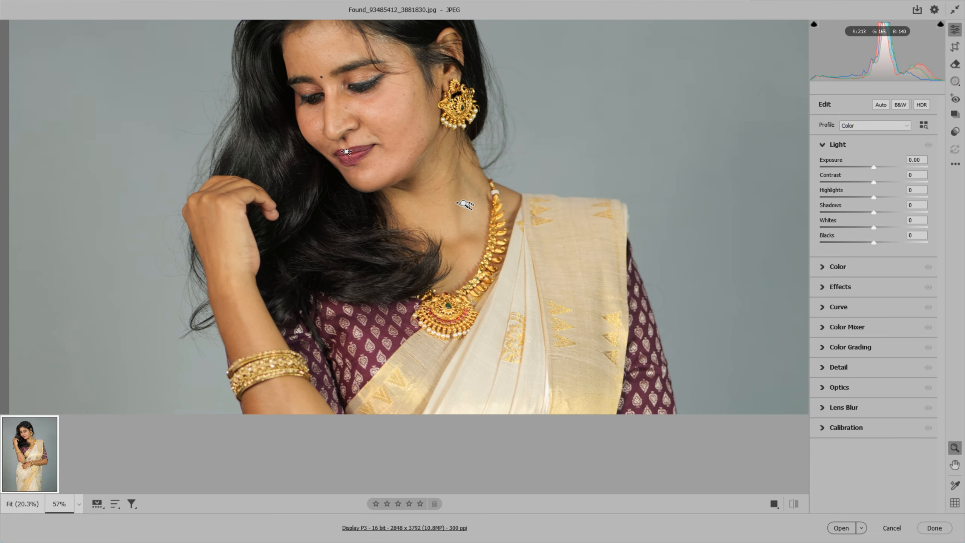
left_click(954, 132)
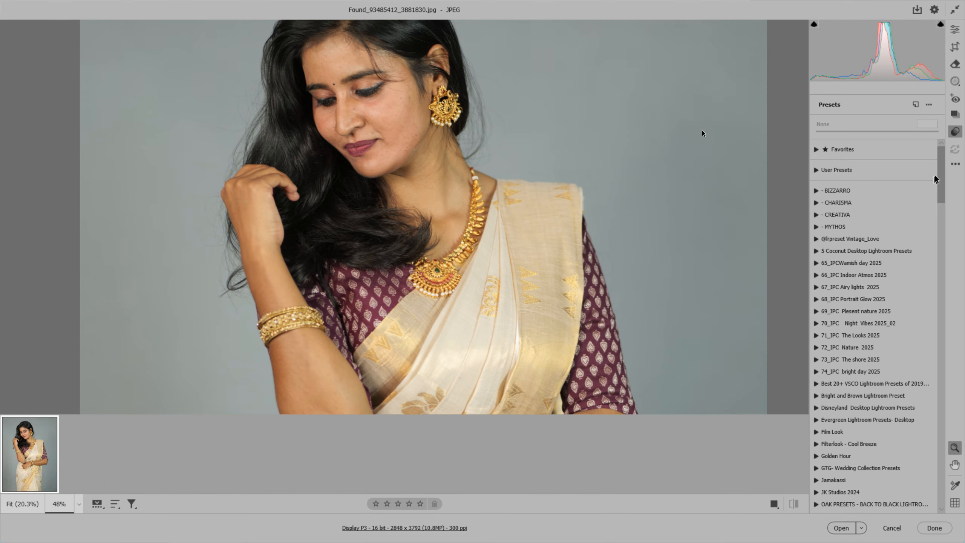
left_click_drag(942, 166, 946, 281)
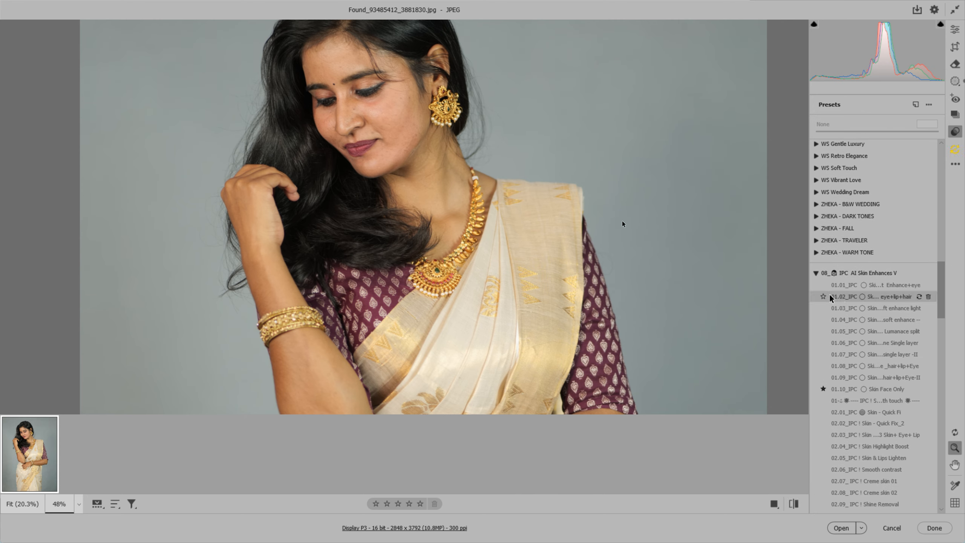
left_click(900, 286)
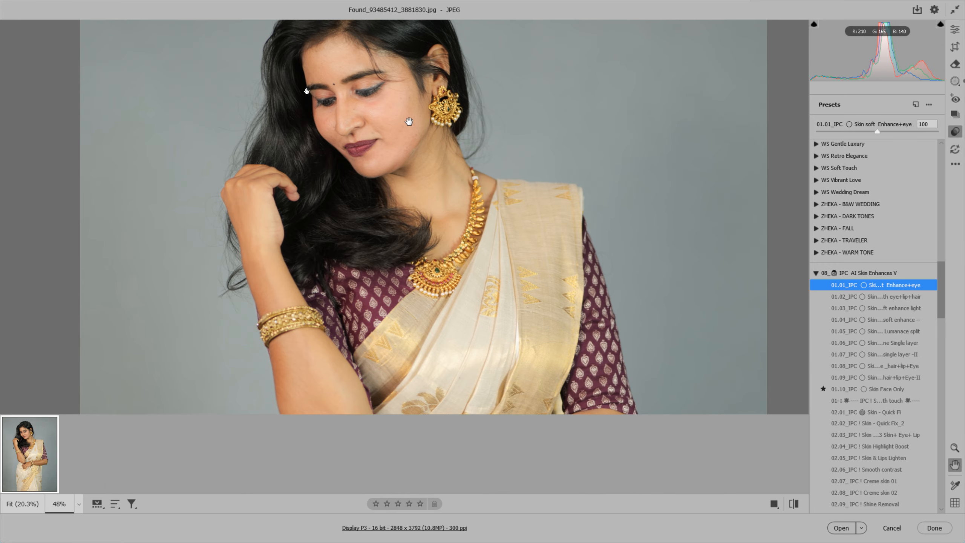
left_click(398, 118, "alt")
left_click(398, 124)
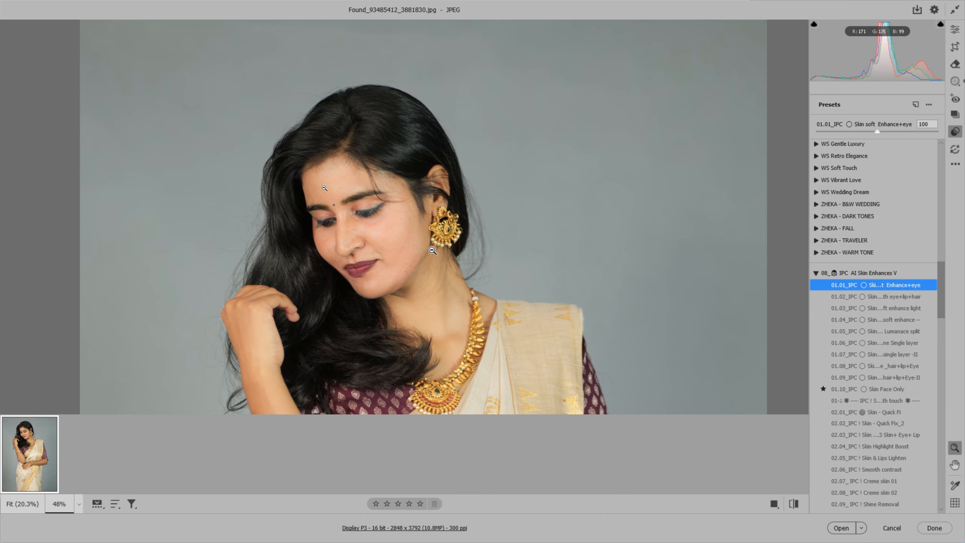
key("alt")
left_click(432, 249, "alt")
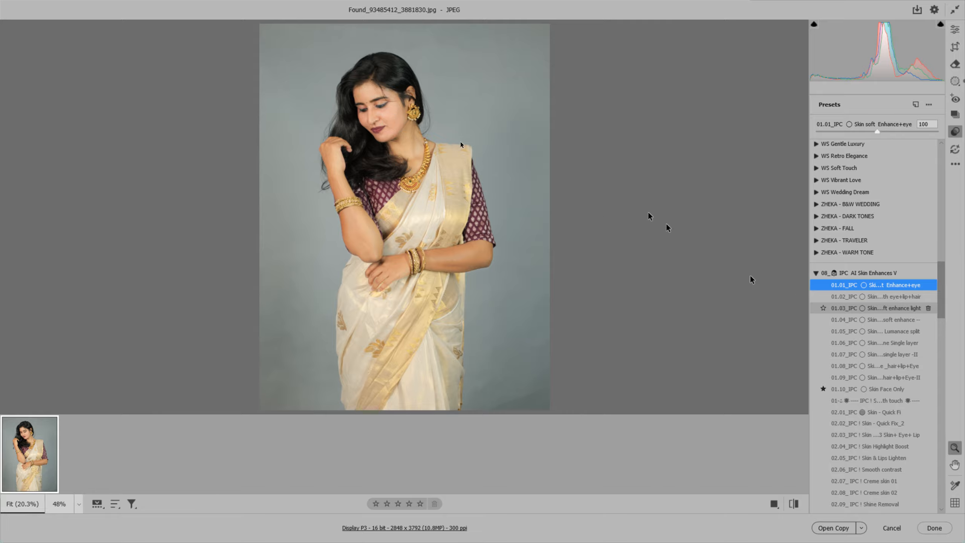
Apply the first AI POP Enhance preset (01.01_IPC) from the AI Subject Enhances group and check the face up close.
left_click(815, 273)
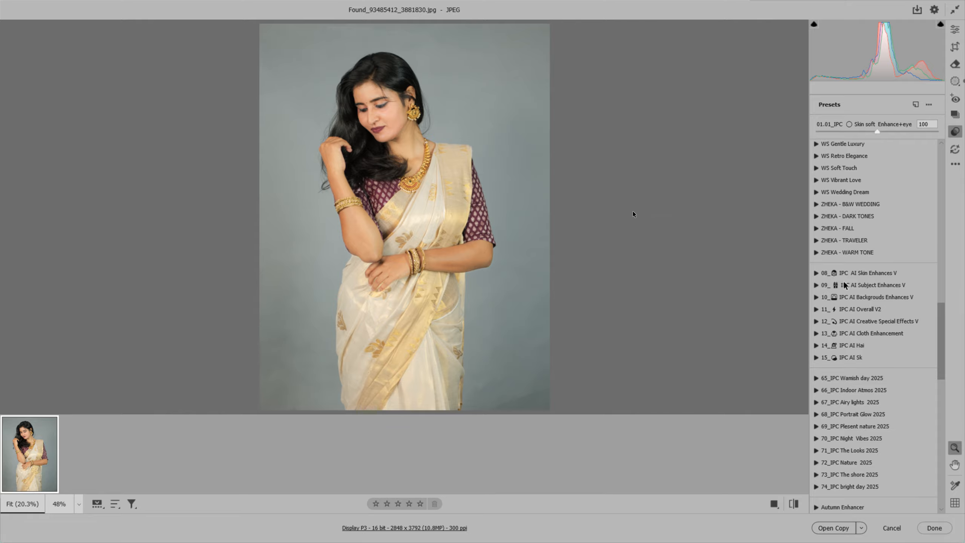
left_click(816, 286)
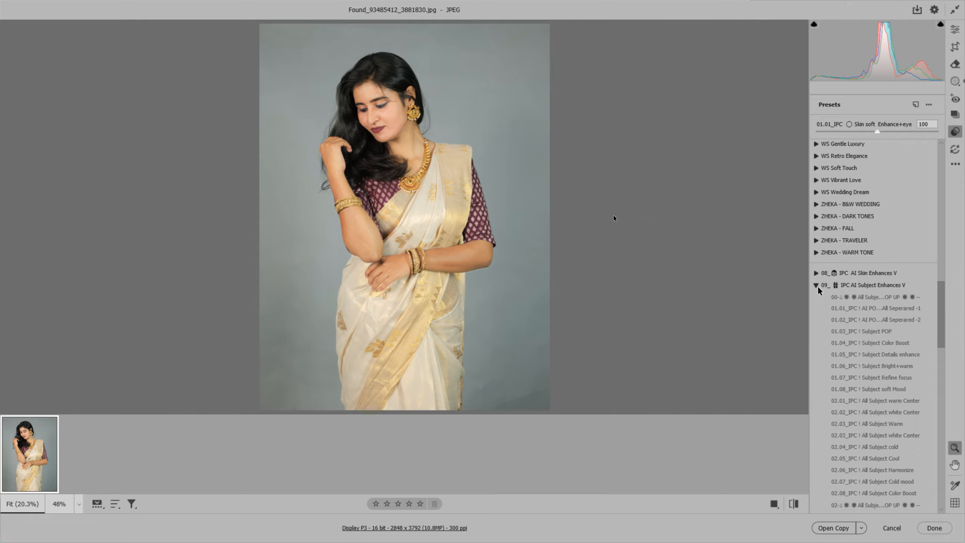
left_click(872, 298)
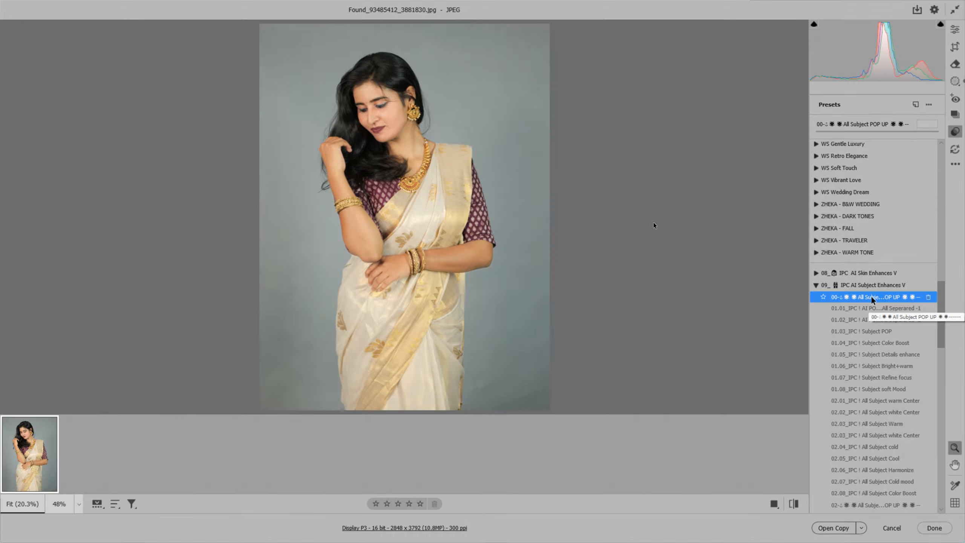
left_click_drag(391, 115, 483, 232)
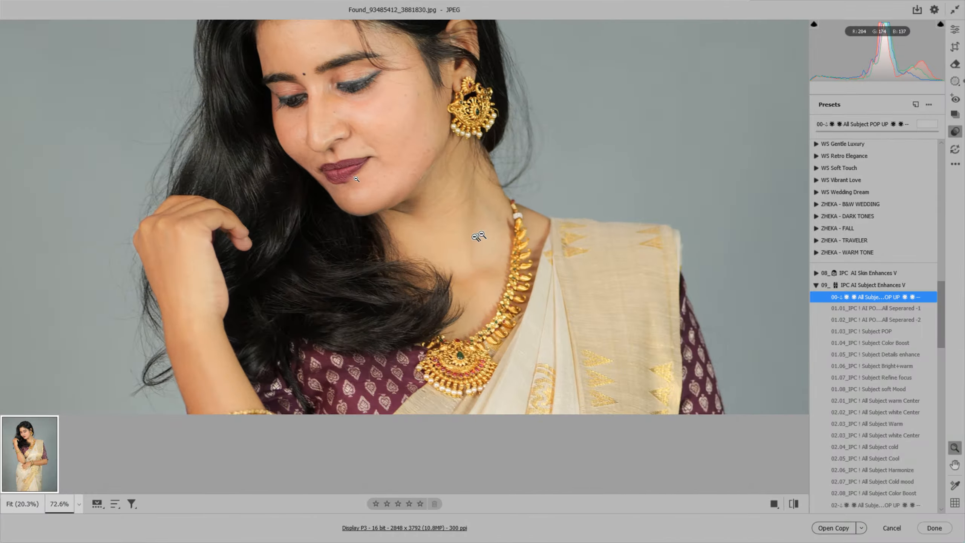
left_click(889, 308)
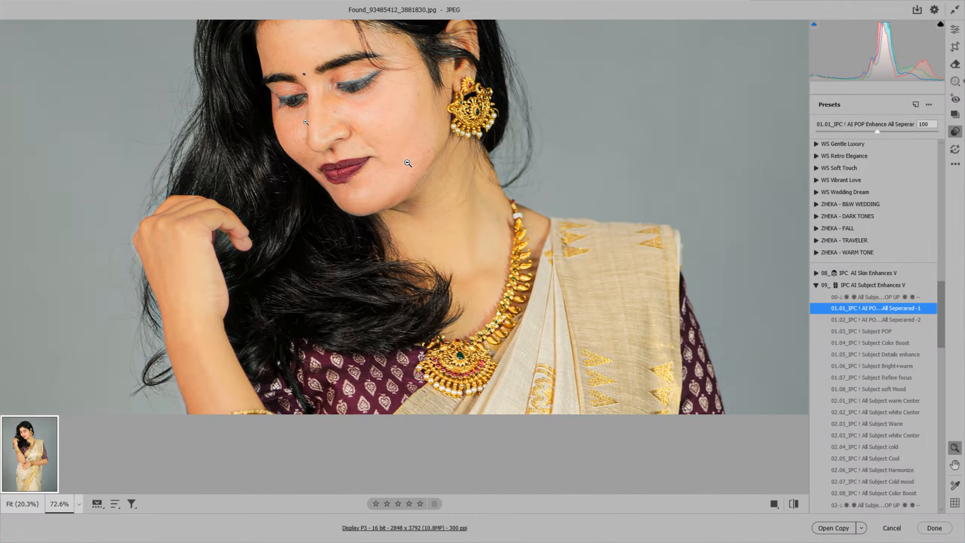
left_click(421, 142)
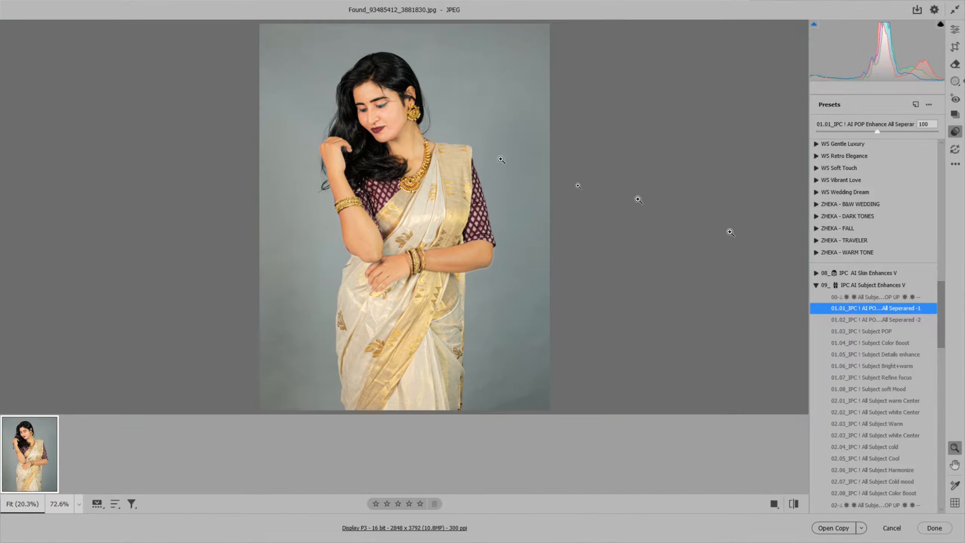
Preview the background presets of the 10_ IPC AI Backgrounds Enhances group on the portrait.
left_click(816, 285)
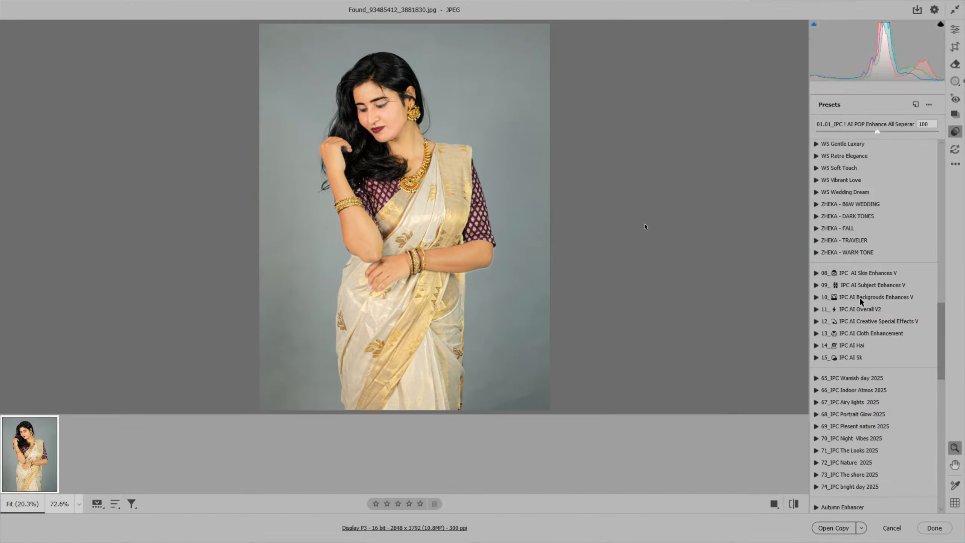
left_click(815, 297)
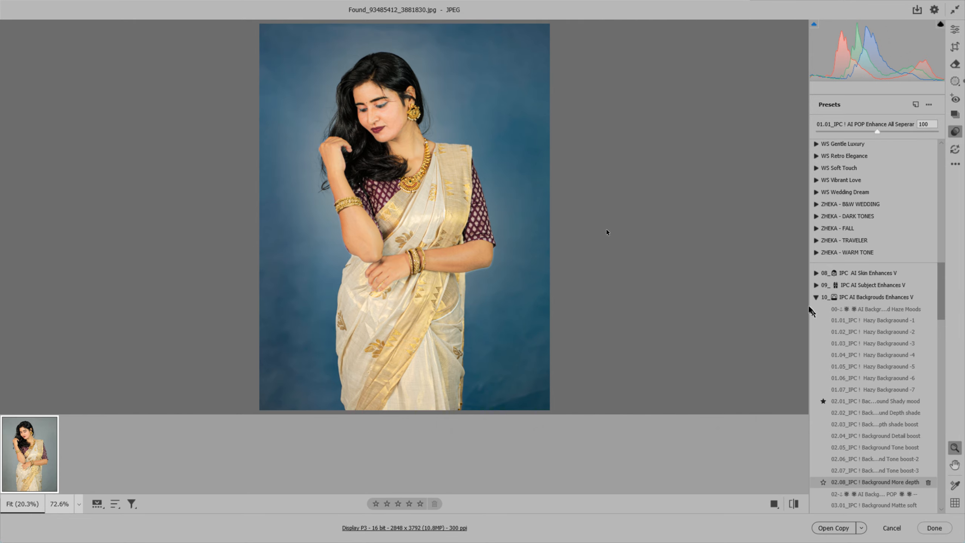
left_click(815, 298)
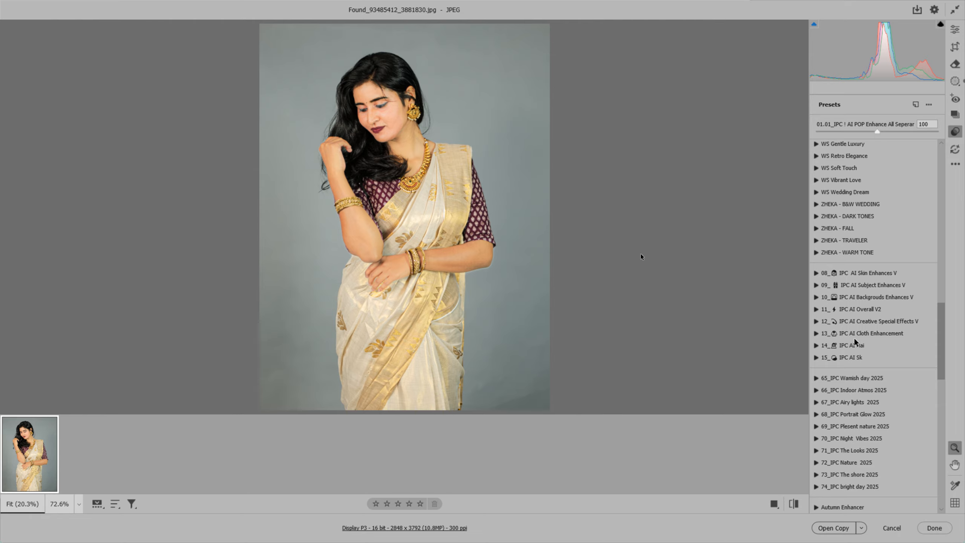
Apply the 01.07_IPC Light Leak white left center preset from the IPC AI Overall V2 group to the portrait.
left_click(816, 309)
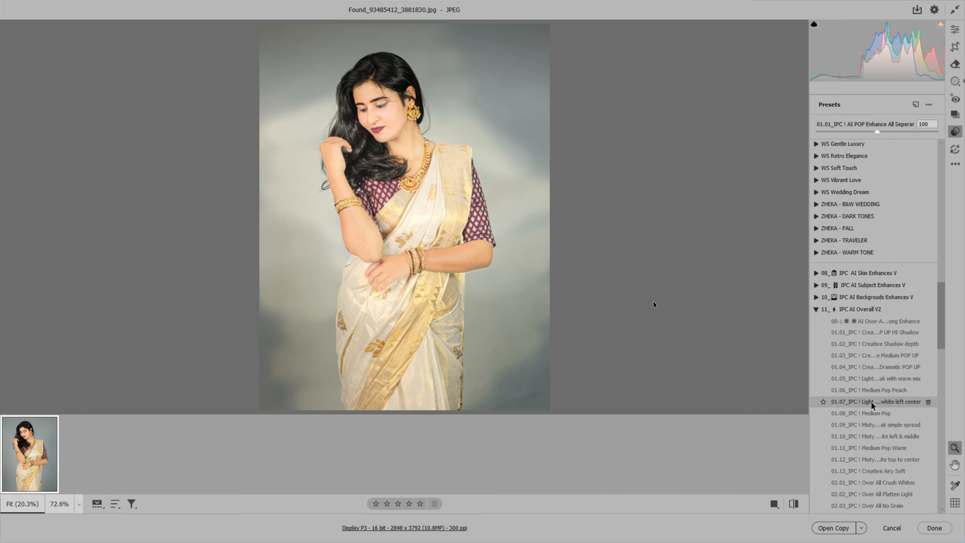
left_click(872, 405)
left_click_drag(380, 89, 274, 129)
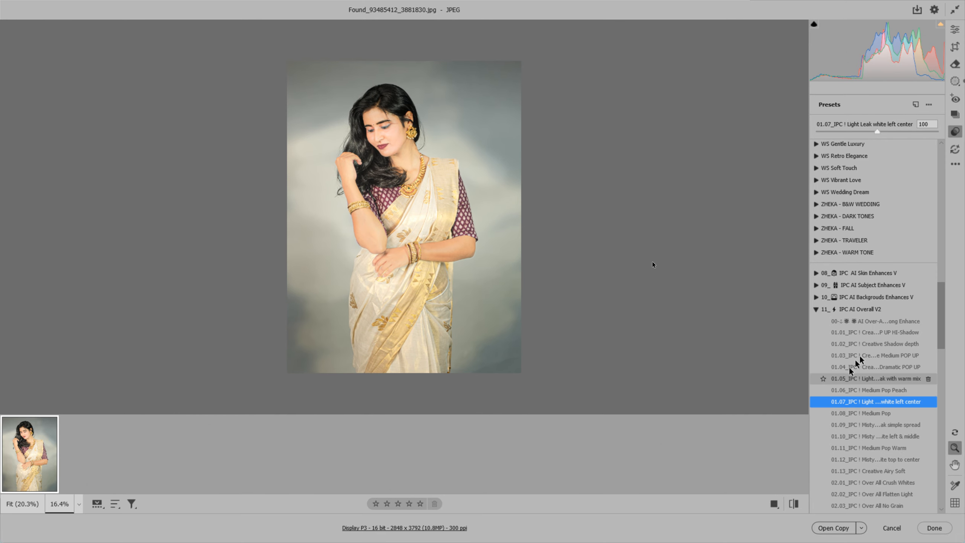
Preview the presets of the 65_IPC Wamish day 2025 group on the portrait.
left_click(816, 310)
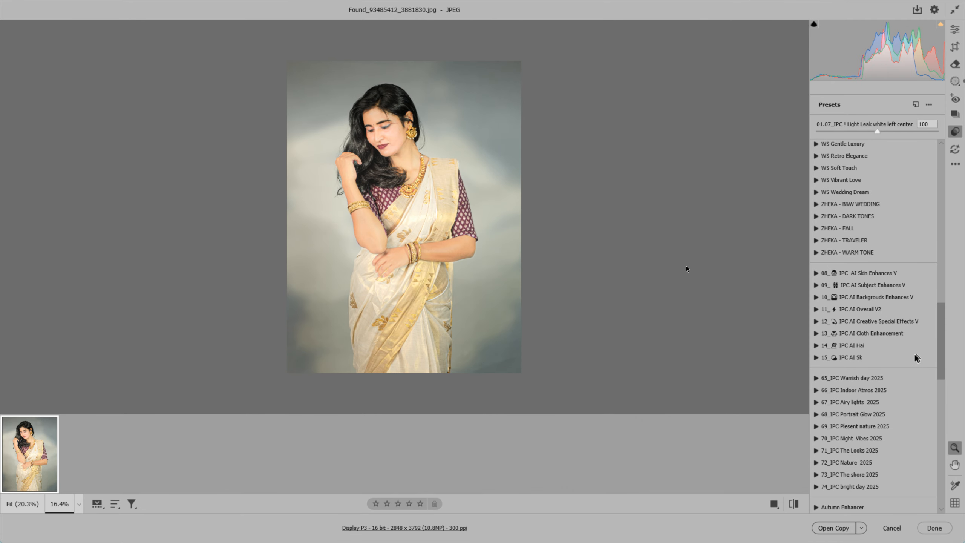
left_click(816, 377)
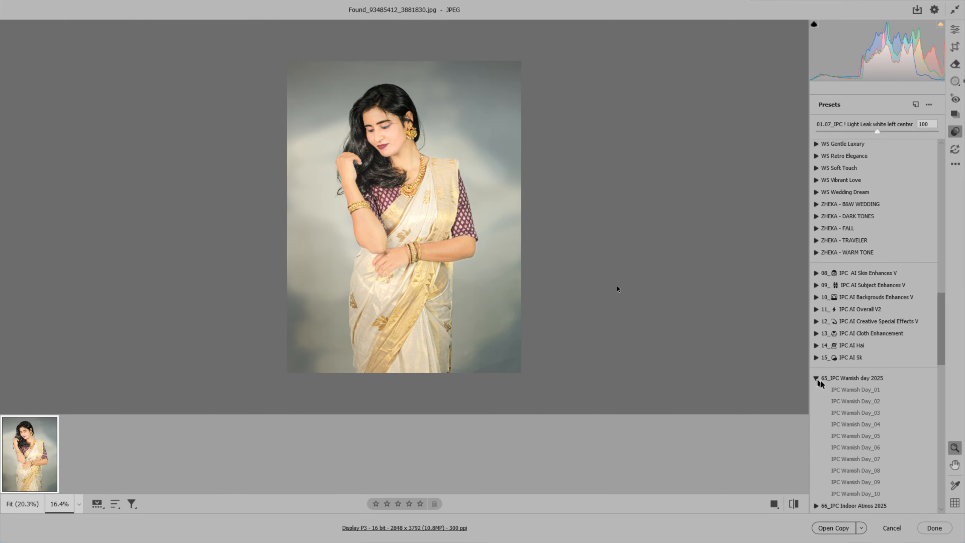
left_click(844, 394)
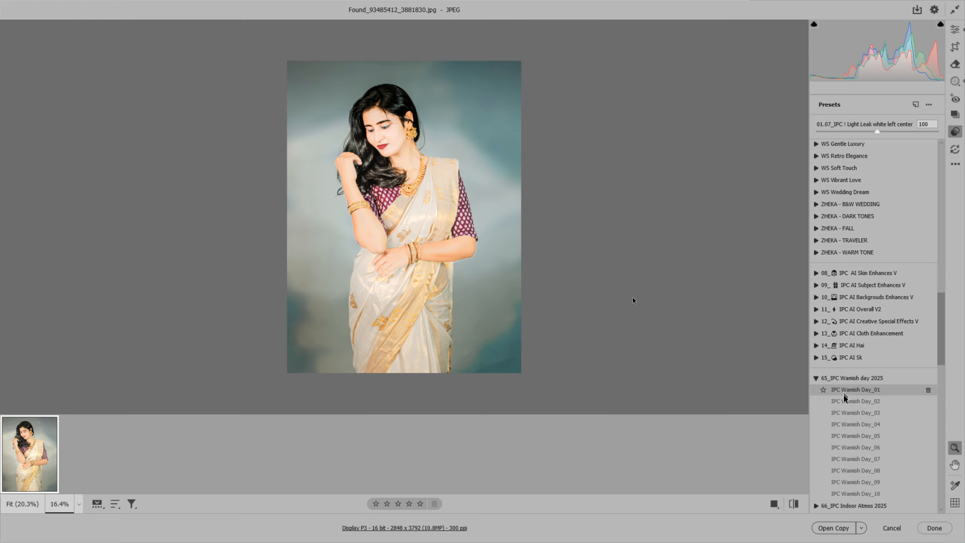
left_click(846, 402)
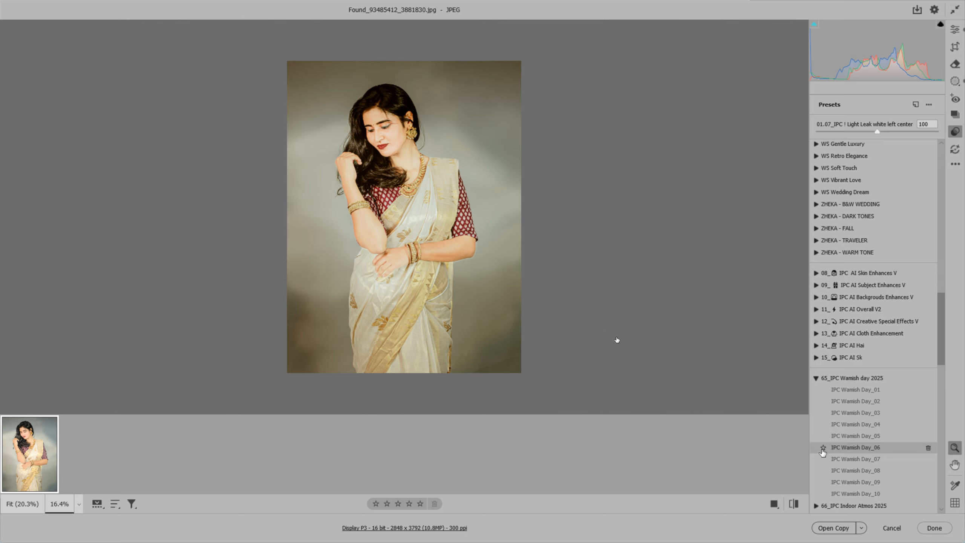
Look through the Favorites presets and exit Camera Raw, discarding the preset edits.
scroll(940, 327, "up", 15)
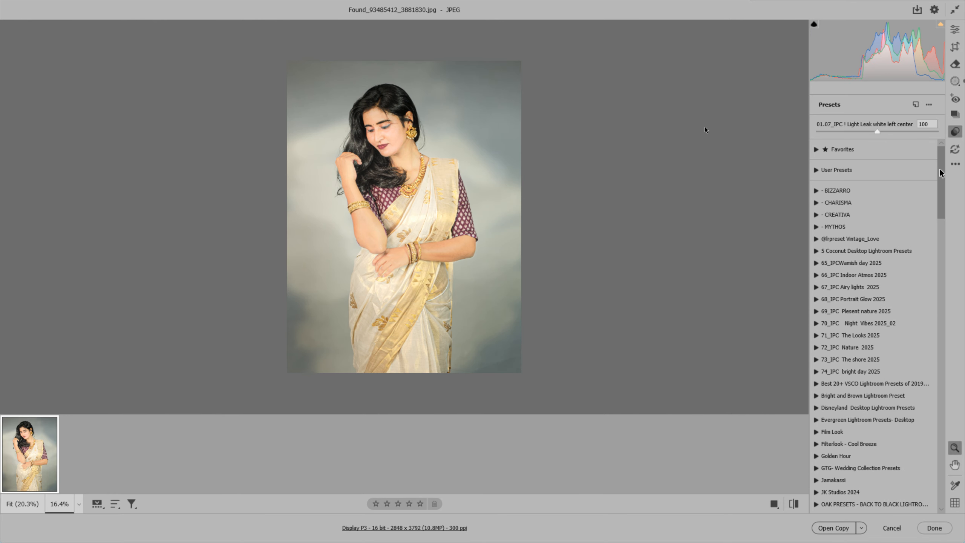
left_click(815, 150)
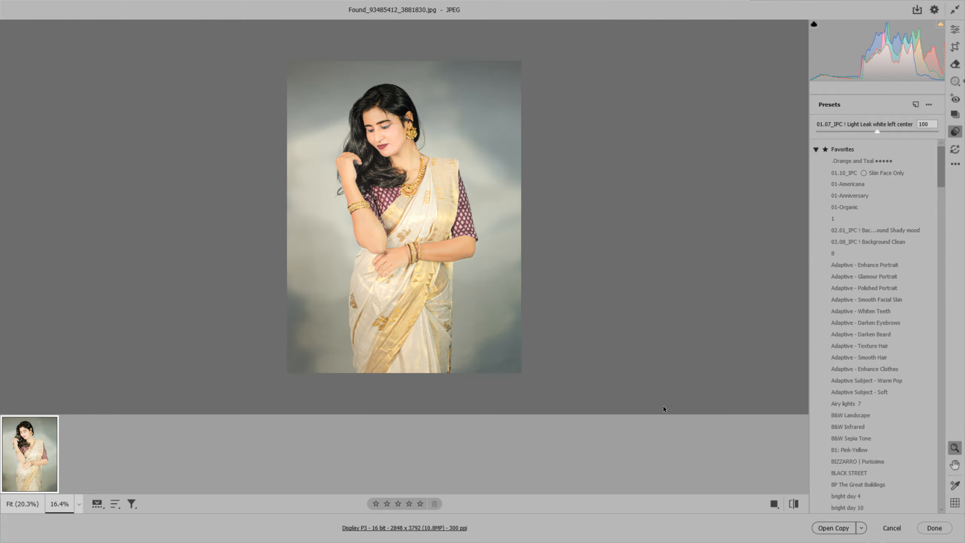
left_click(891, 528)
left_click(509, 216)
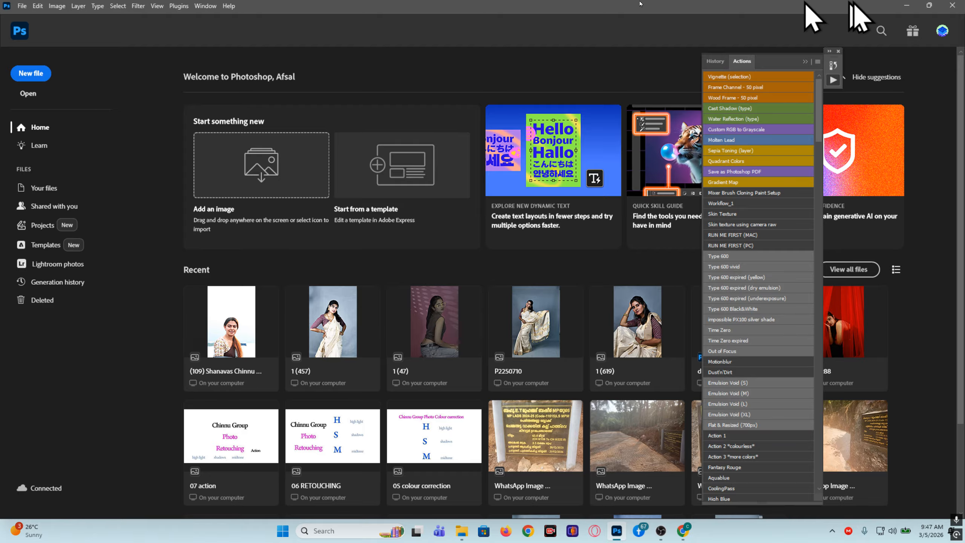
Minimize Photoshop and show all pinned apps in the Windows Start menu.
left_click(906, 6)
left_click(282, 530)
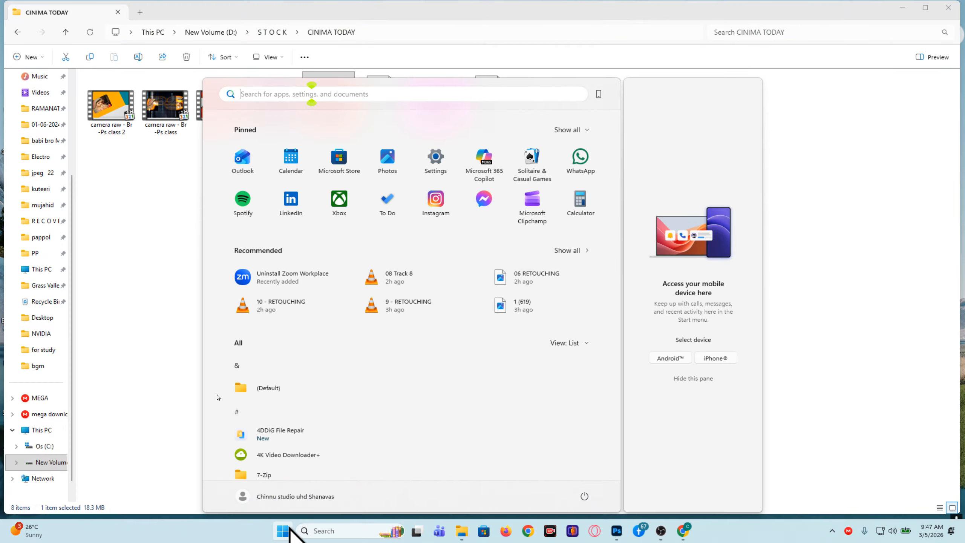
left_click(570, 130)
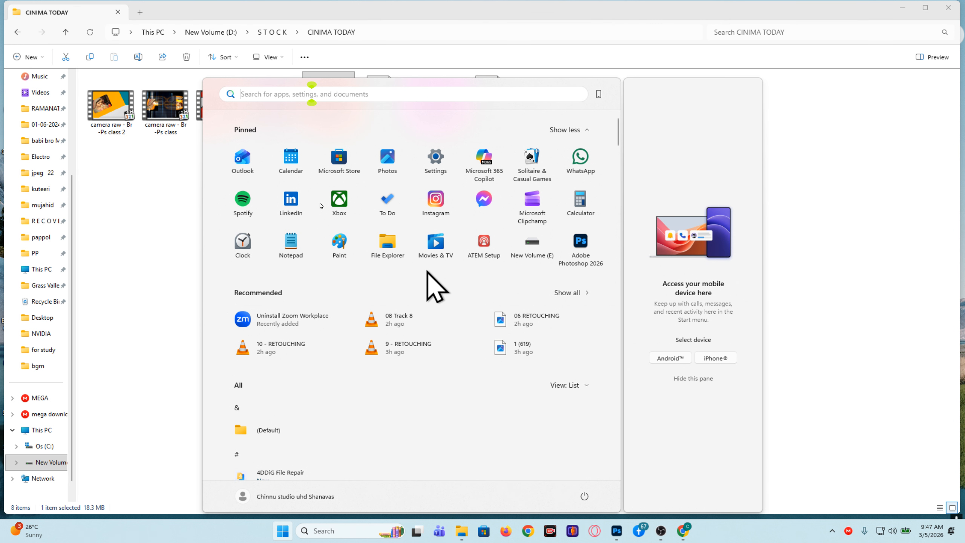
Launch Adobe Bridge 2026 and open the New Volume (D:) drive from This PC.
left_click_drag(619, 138, 619, 162)
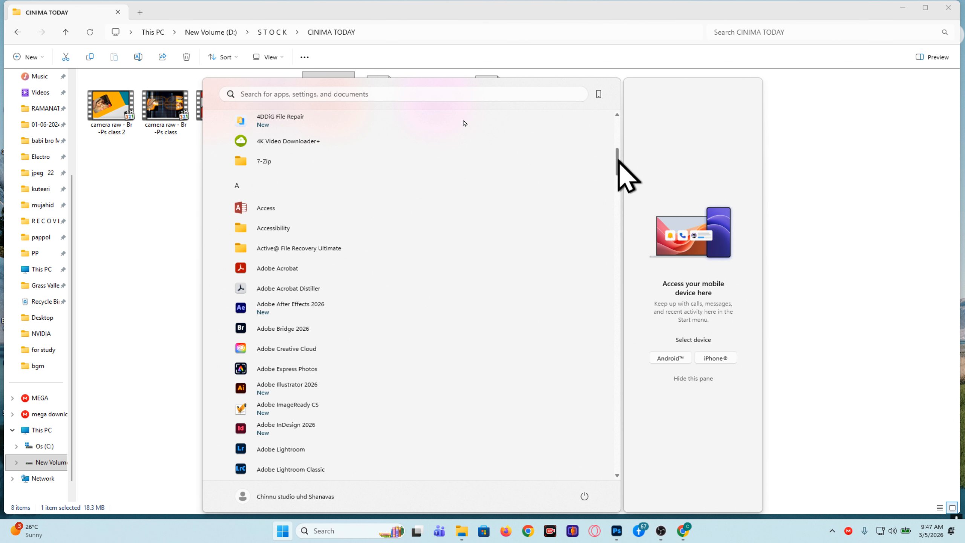
left_click(285, 327)
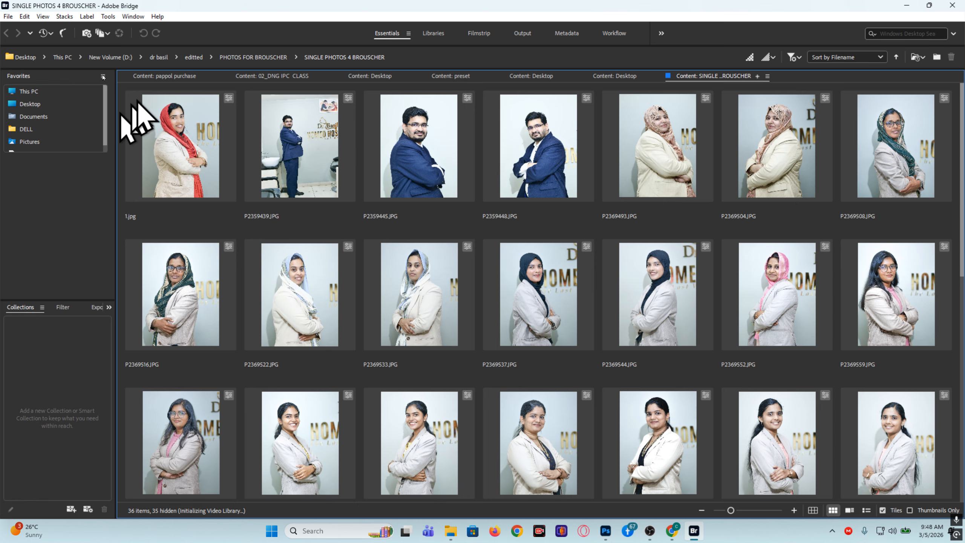
left_click(34, 91)
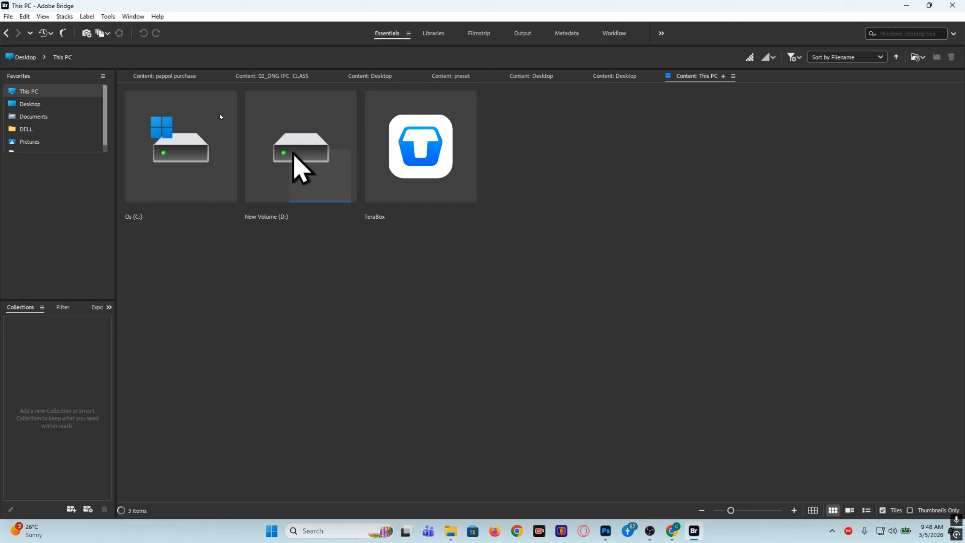
double_click(293, 152)
Check the D A T A folder on the D: drive, then open the MY LIVE CLASS CONTENTS folder instead.
left_click(528, 270)
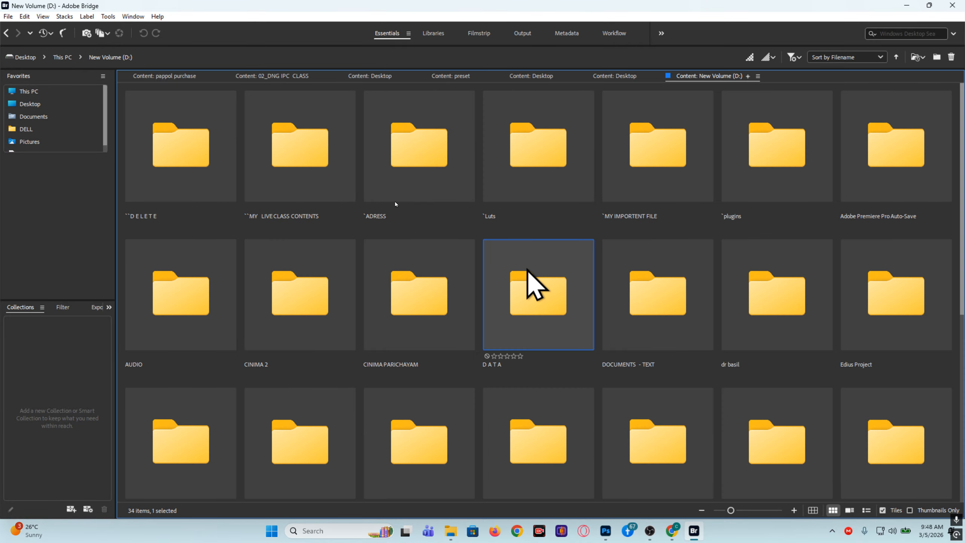
double_click(528, 271)
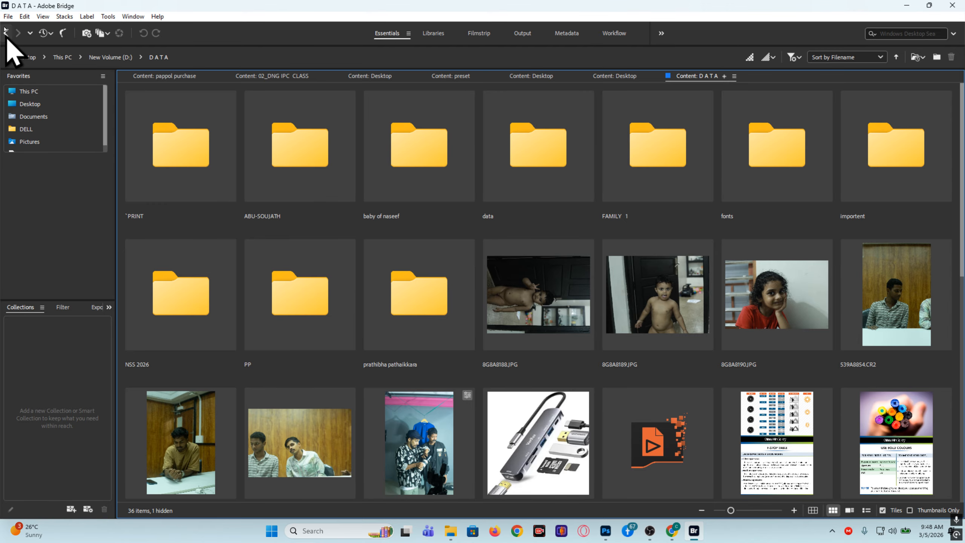
left_click(6, 33)
double_click(319, 166)
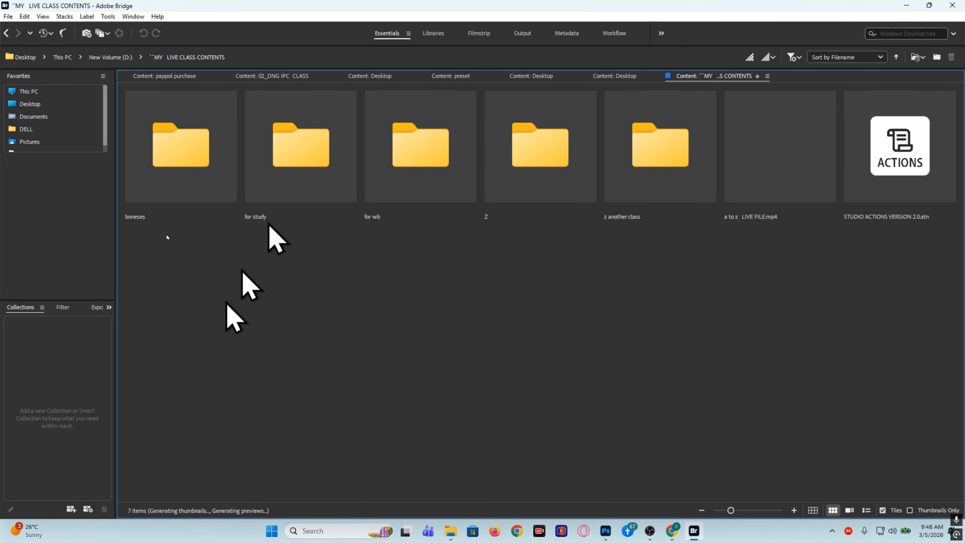
Look through the KEY BOARD SHORTCUTS and CHINNU ADD 2022 subfolders of boneses and return to MY LIVE CLASS CONTENTS.
double_click(171, 152)
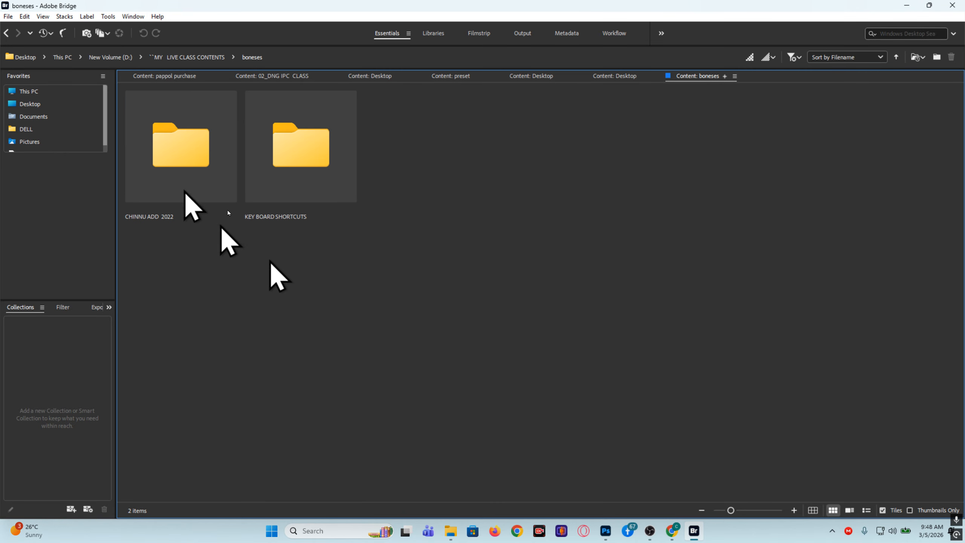
double_click(300, 152)
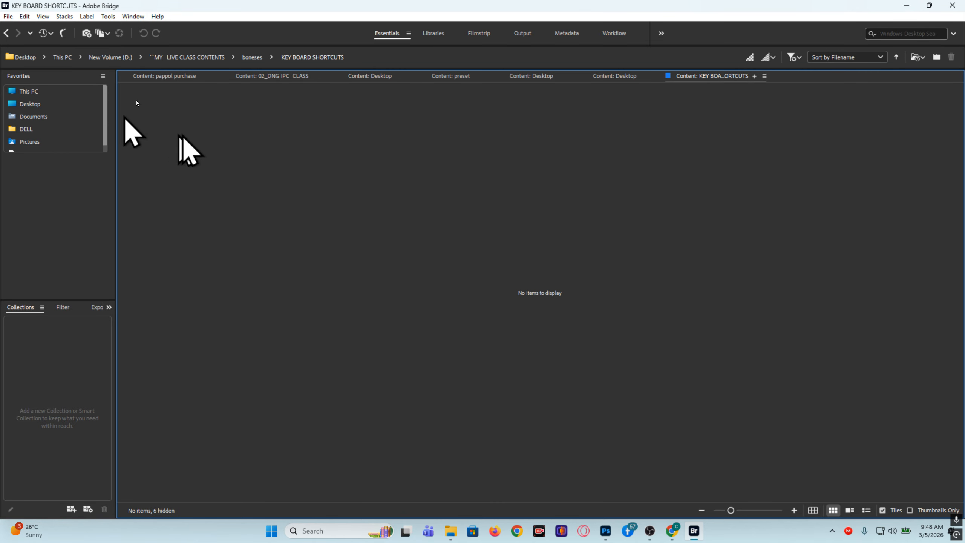
left_click(5, 32)
left_click(183, 154)
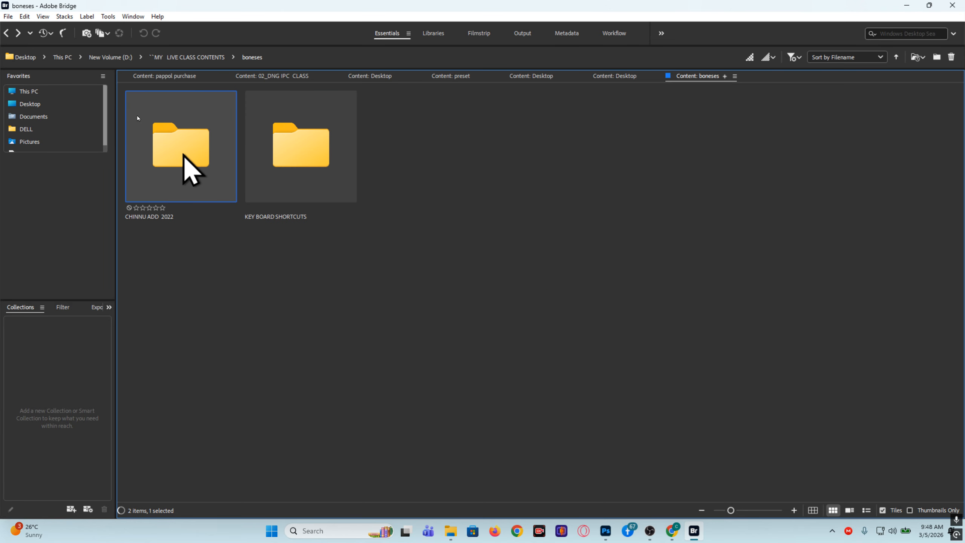
double_click(184, 154)
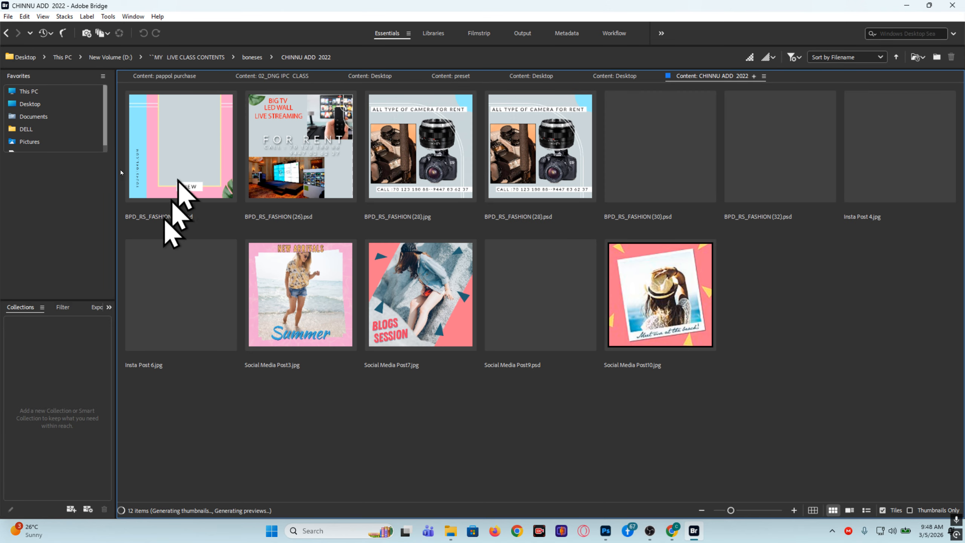
left_click(5, 32)
left_click(6, 32)
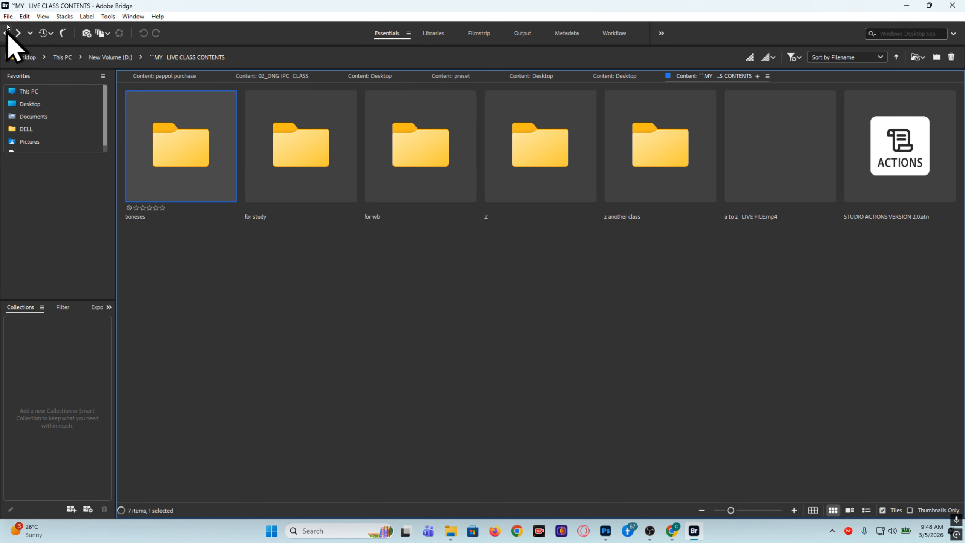
Open the photo _MG_0277.JPG from the for study folder in Camera Raw.
double_click(245, 112)
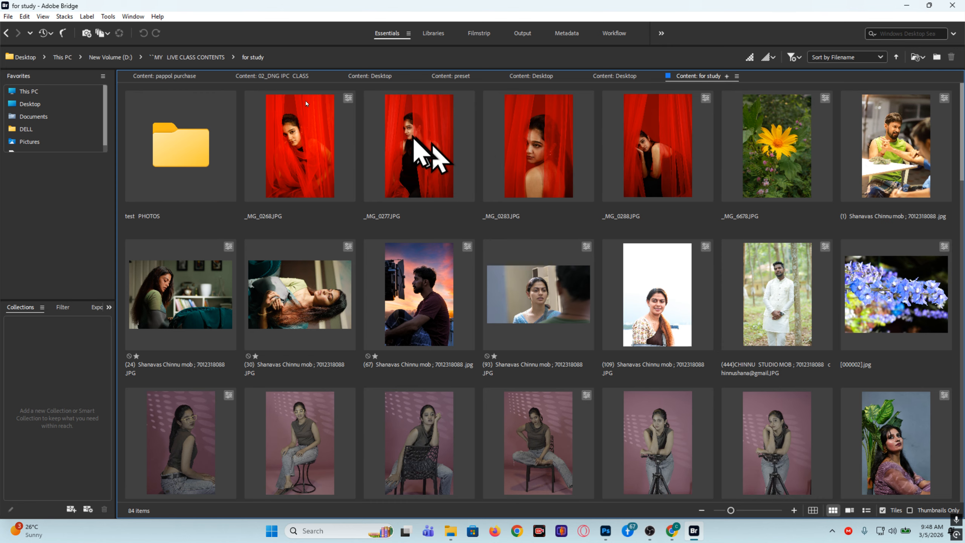
right_click(407, 120)
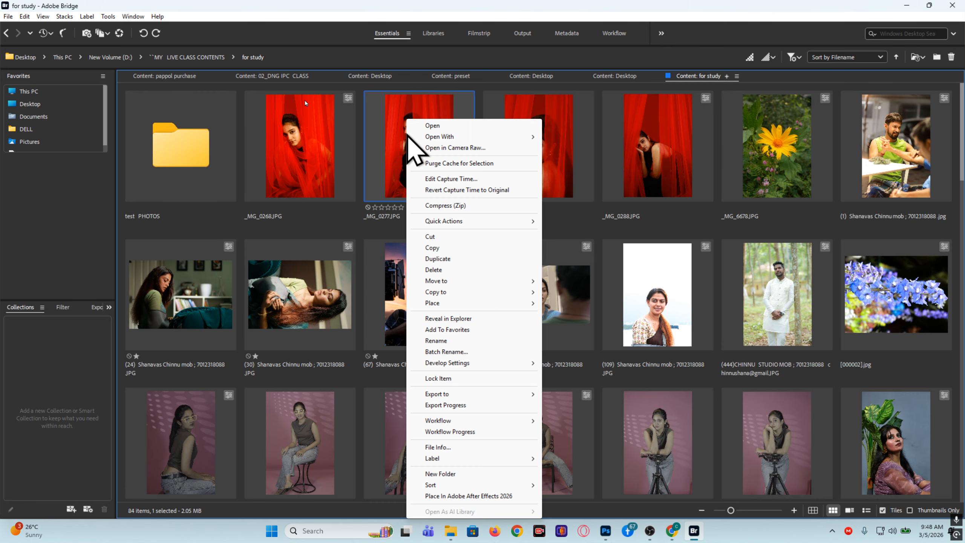
left_click(440, 147)
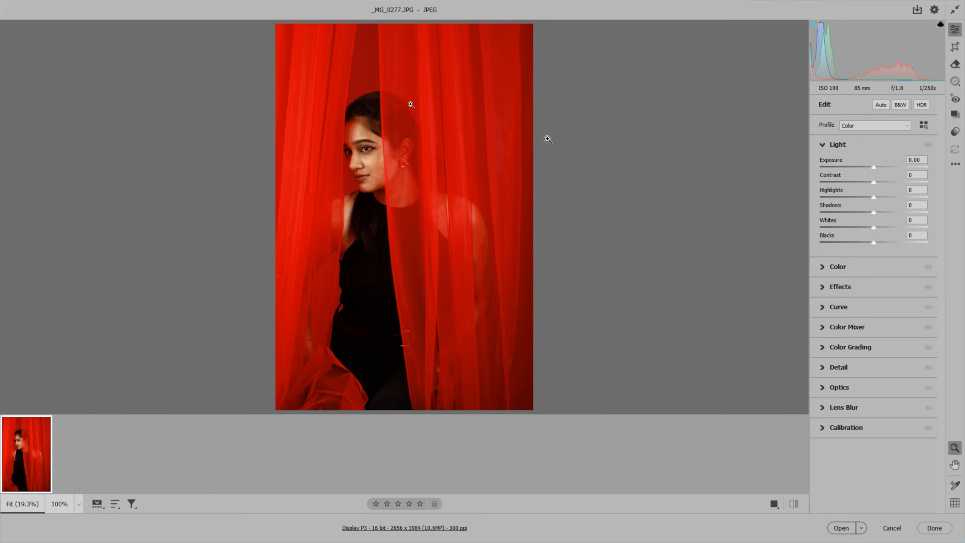
Set the red-curtain portrait's Exposure to +0.50 and its Contrast to -11.
left_click_drag(348, 159, 413, 203)
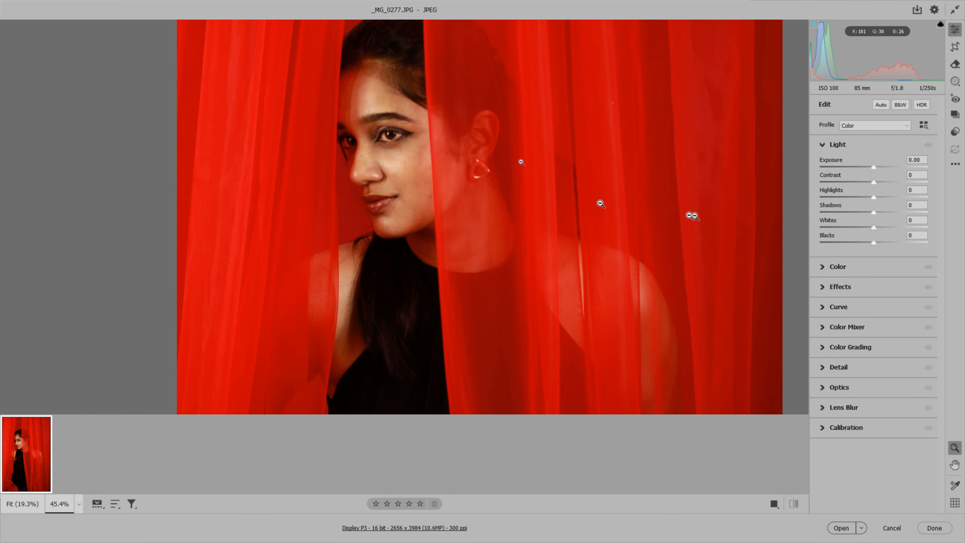
left_click_drag(873, 168, 879, 168)
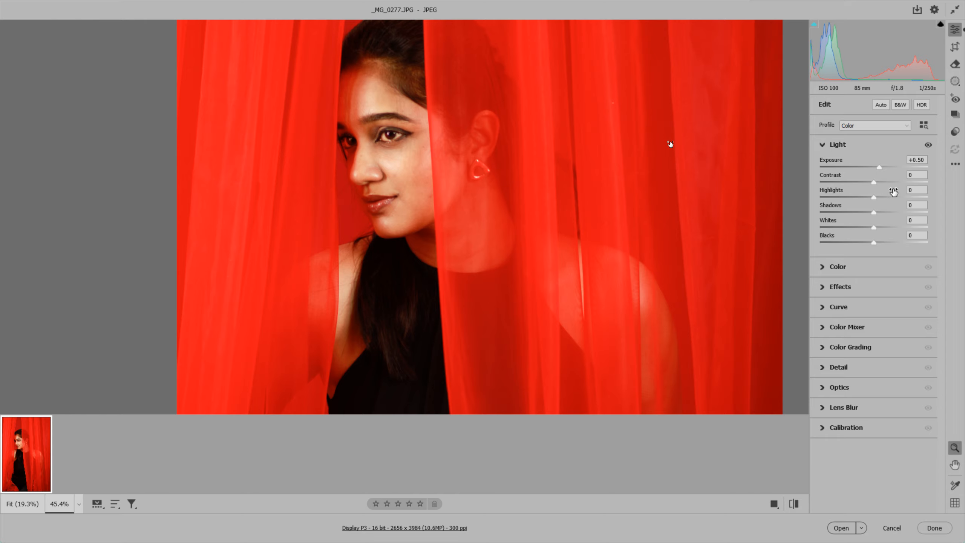
mouse_move(893, 192)
left_click_drag(873, 182, 868, 182)
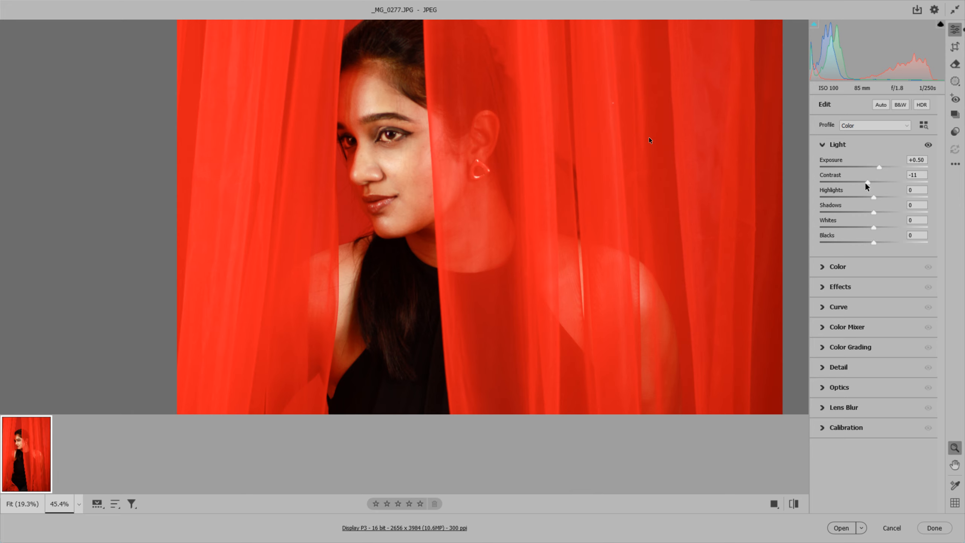